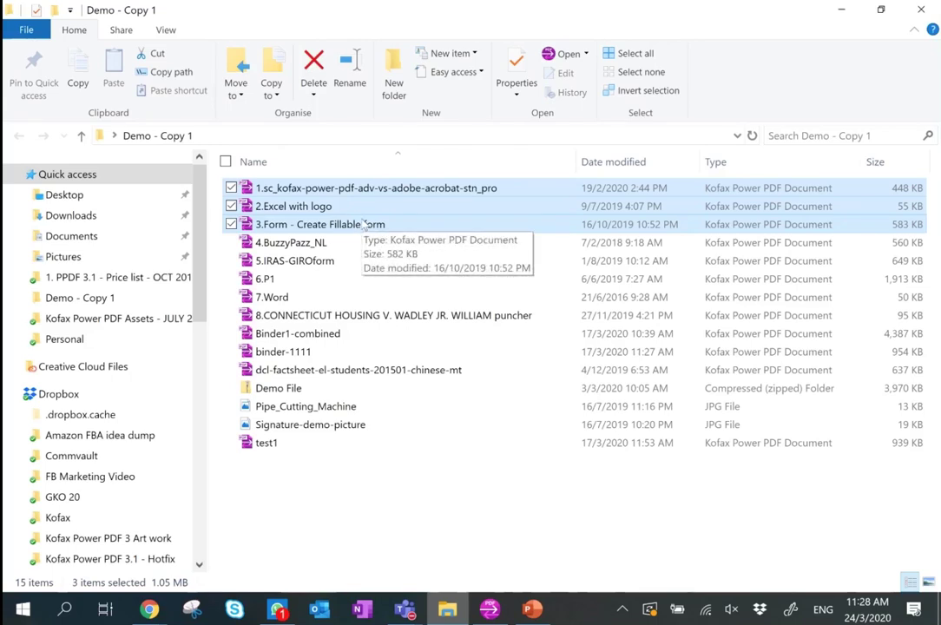
Start combining the three selected PDFs at Standard Quality, reorder 3.Form, then cancel without creating anything.
right_click(362, 224)
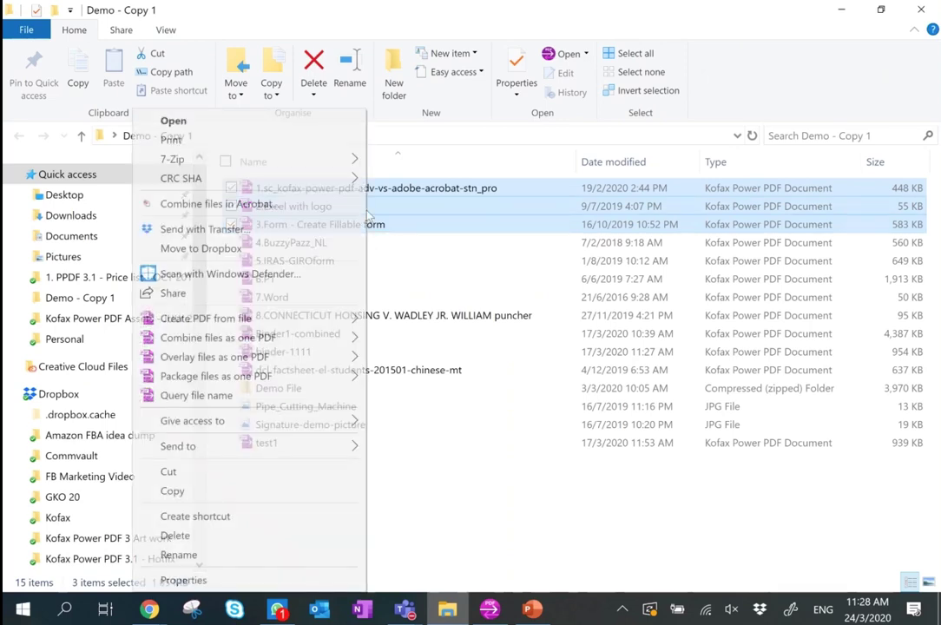
mouse_move(321, 339)
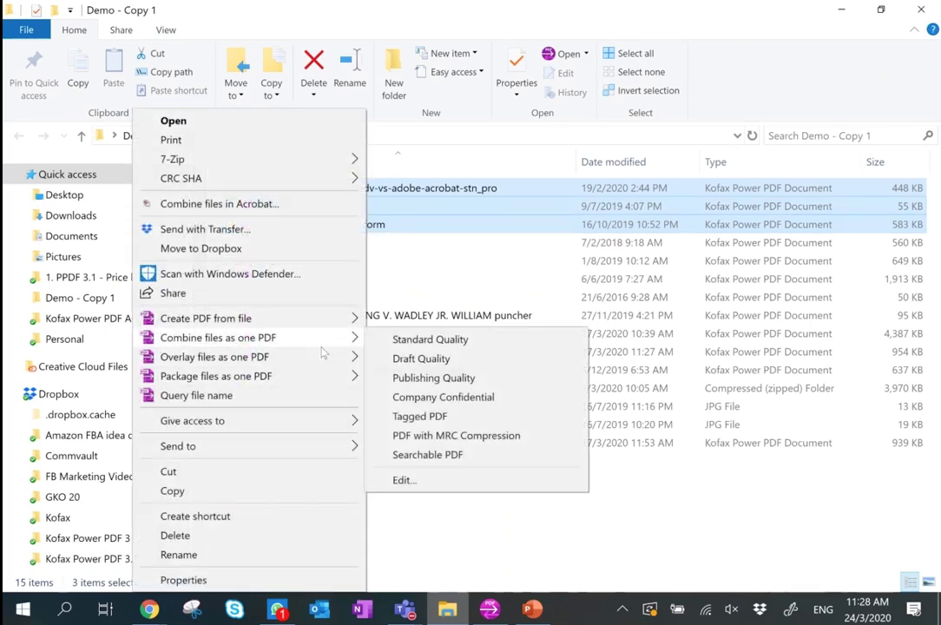
click(440, 342)
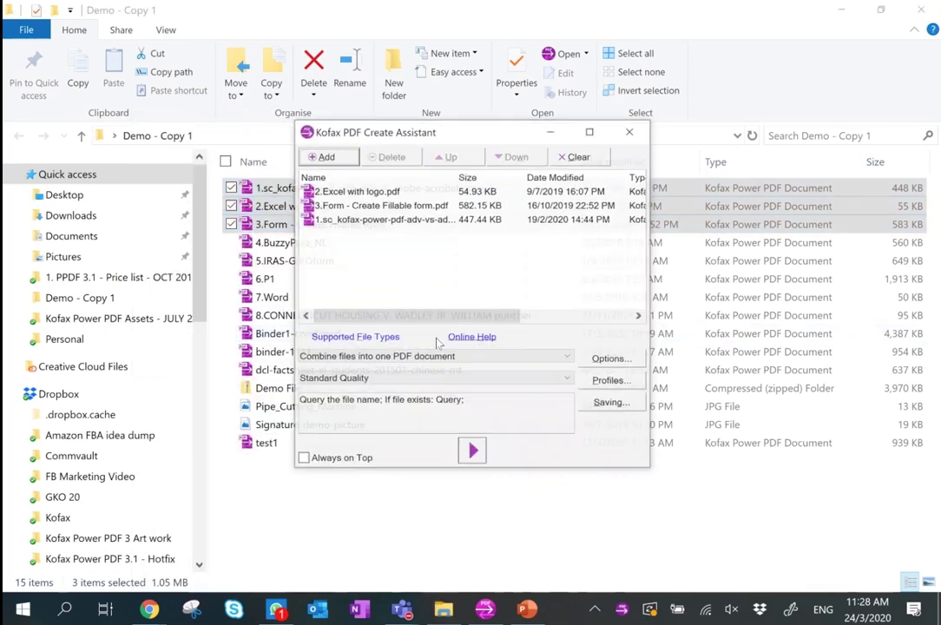
click(395, 205)
click(446, 156)
click(513, 156)
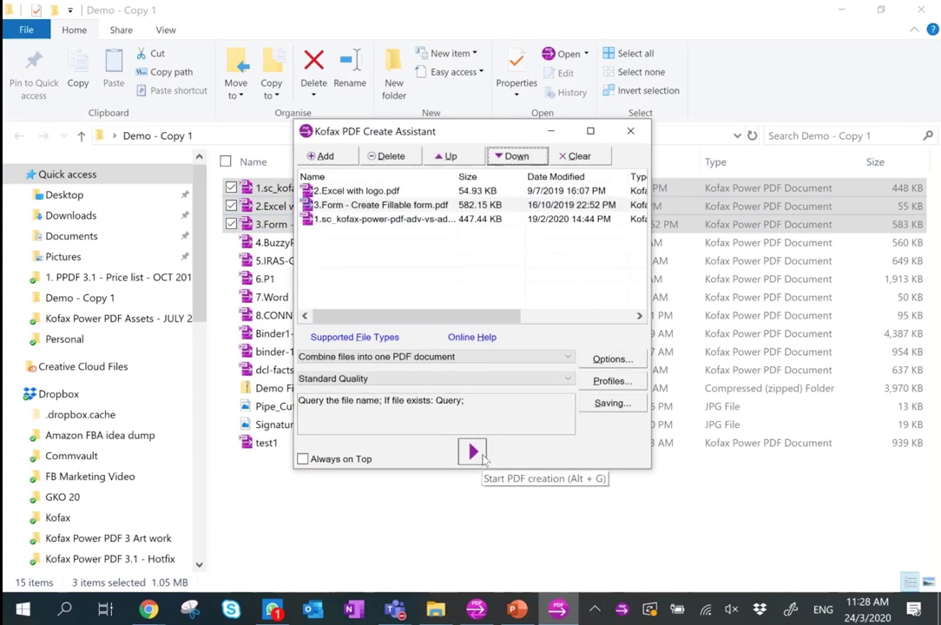
click(631, 132)
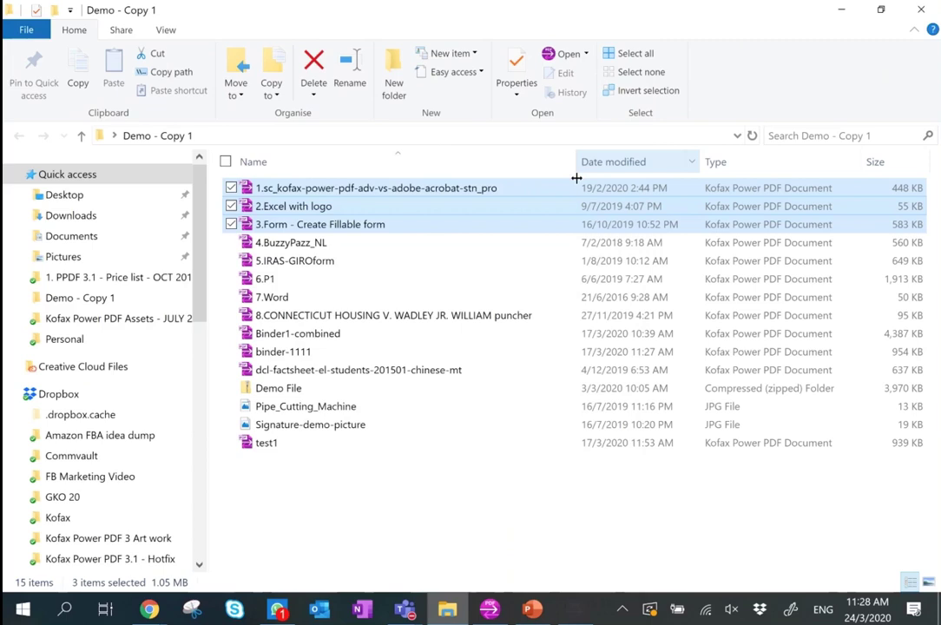
In Power PDF, flip between the 1.sc_kofax, 2.Excel with logo and 3.Form tabs, ending on the comparison PDF.
click(487, 612)
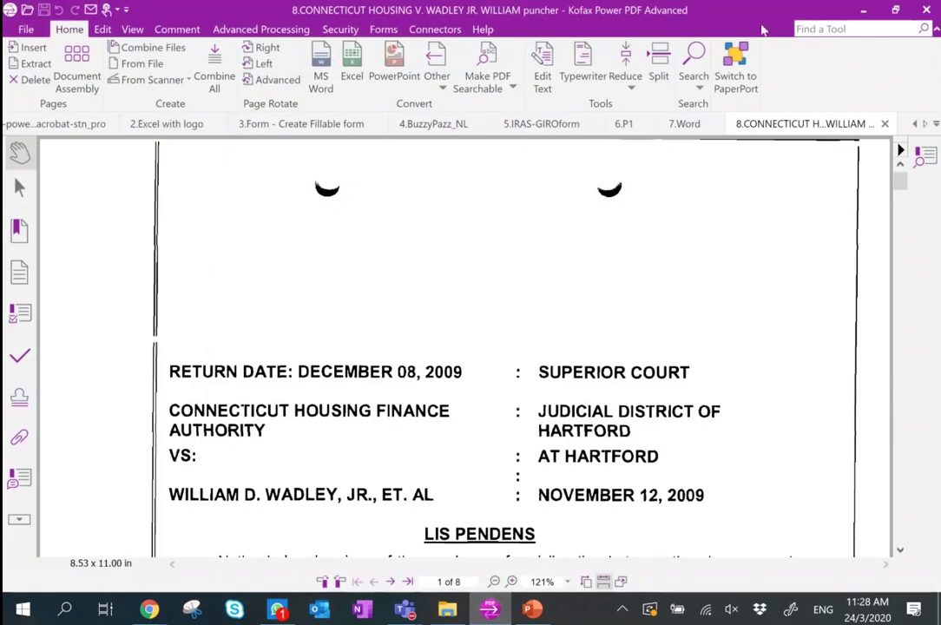
click(913, 124)
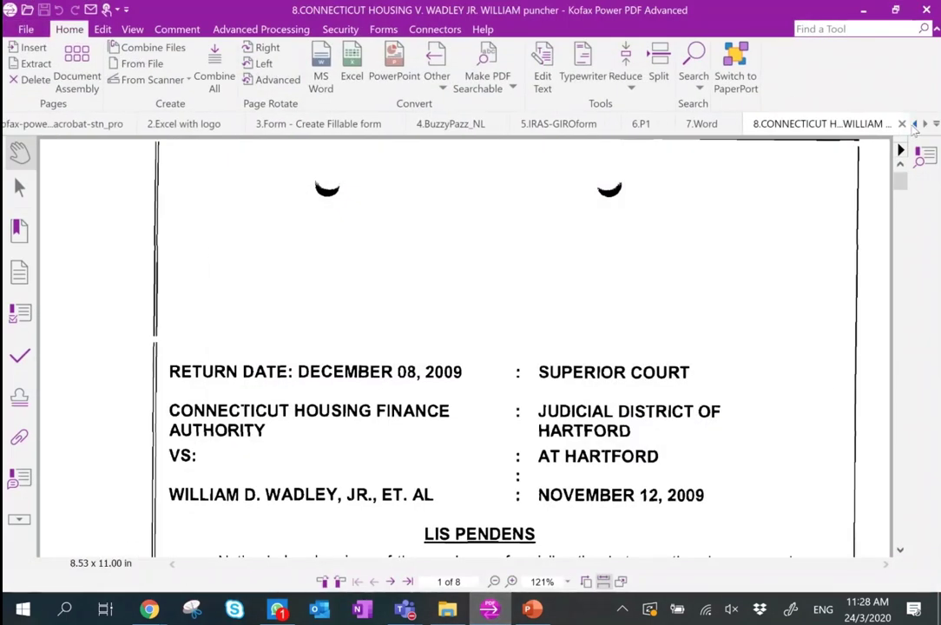
click(126, 122)
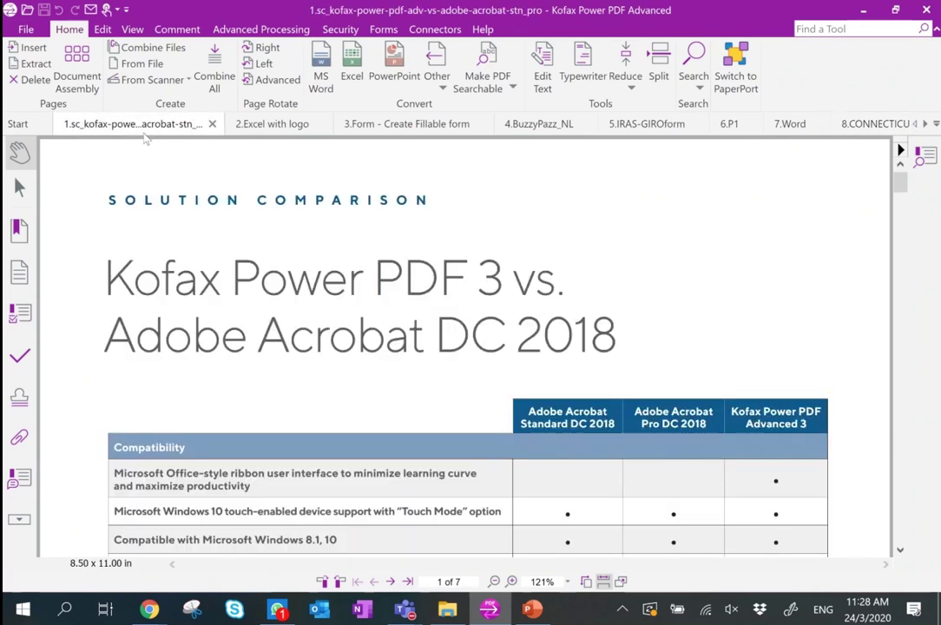
click(272, 124)
click(404, 125)
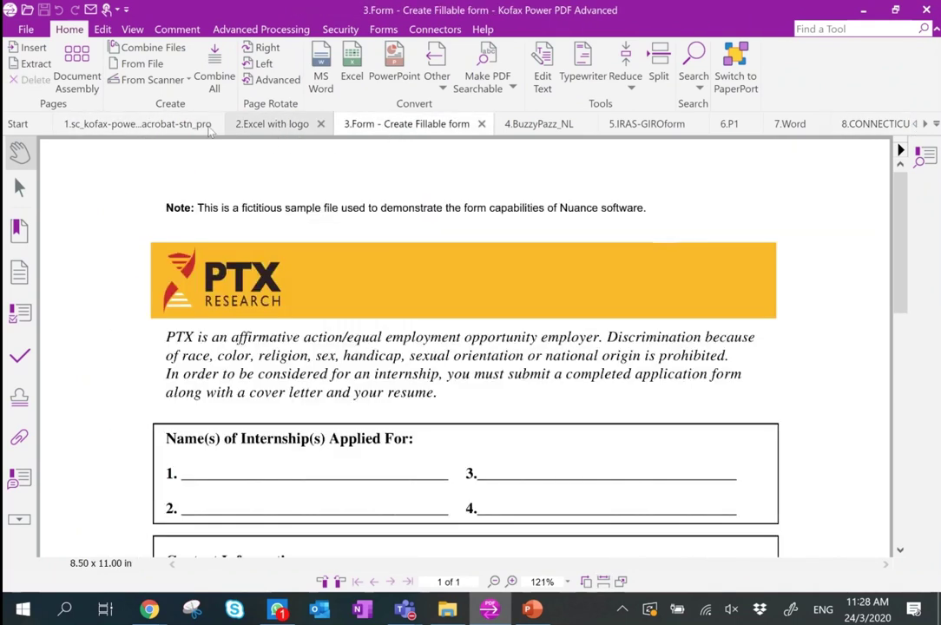
click(148, 126)
click(272, 124)
click(407, 124)
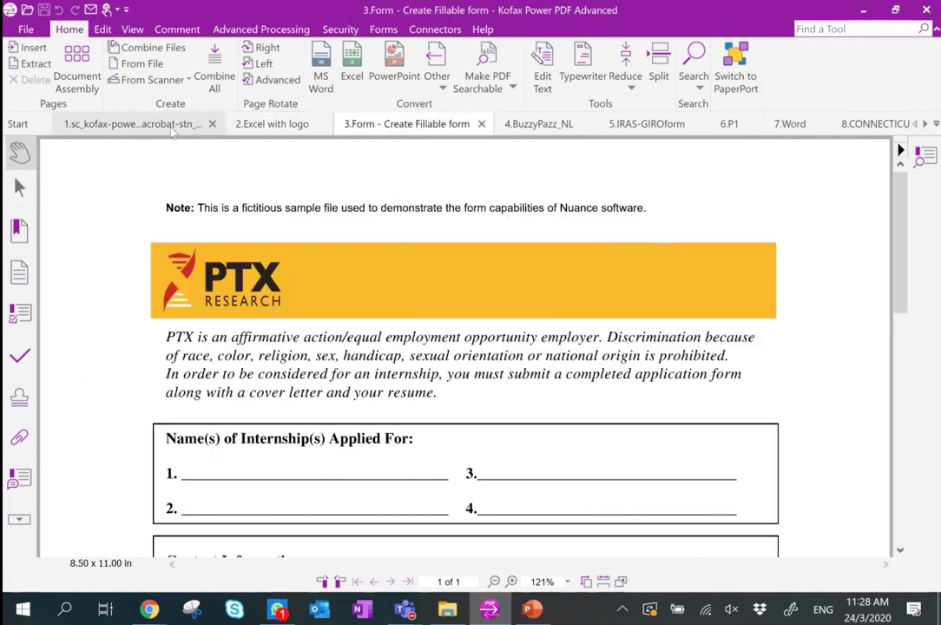
click(130, 124)
Browse the editing, view and commenting ribbon tabs, then return to Home.
click(104, 29)
click(132, 29)
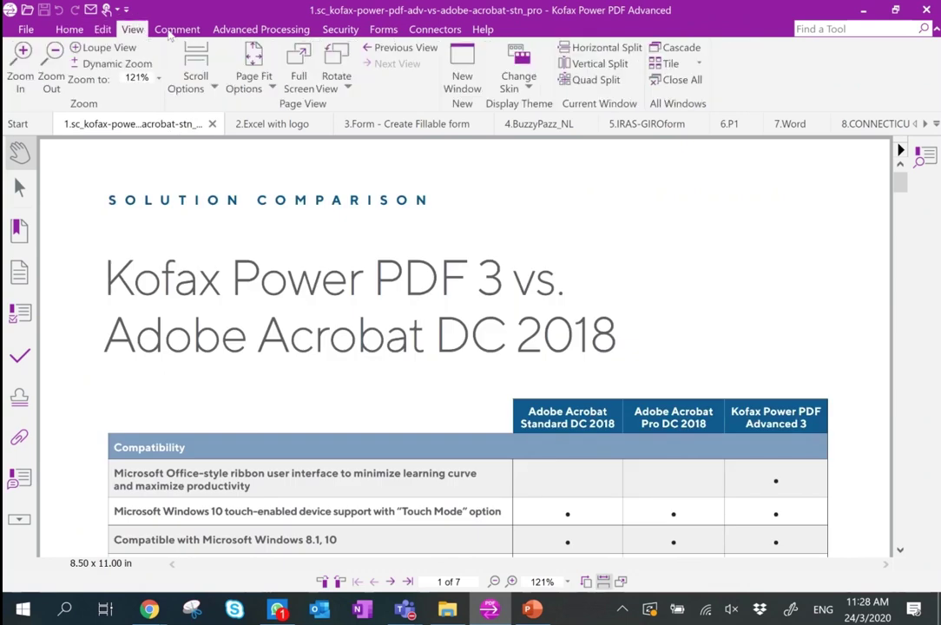
click(177, 29)
click(71, 28)
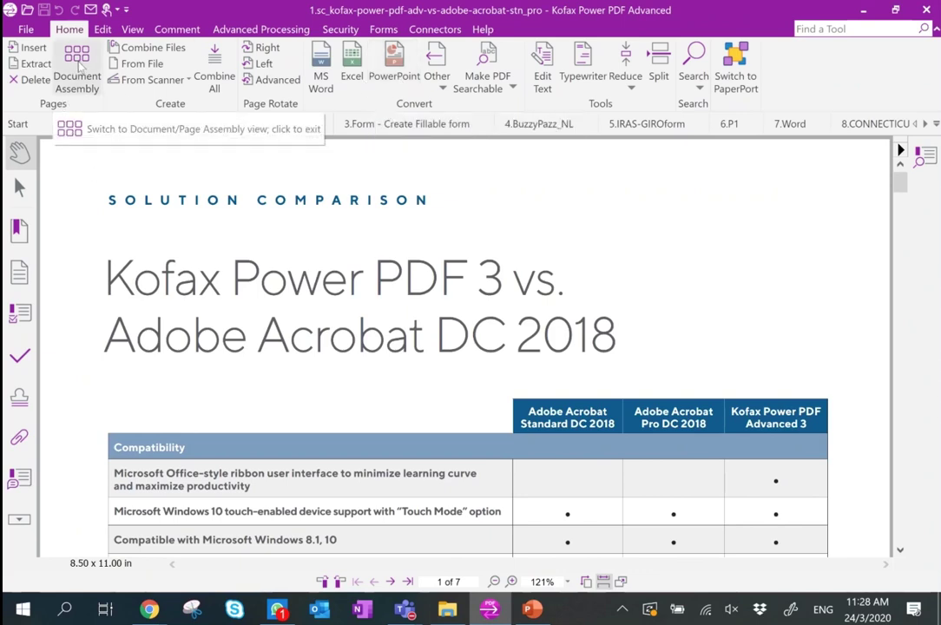
Show the comparison document in Document Assembly thumbnails and select pages 2–4.
click(78, 69)
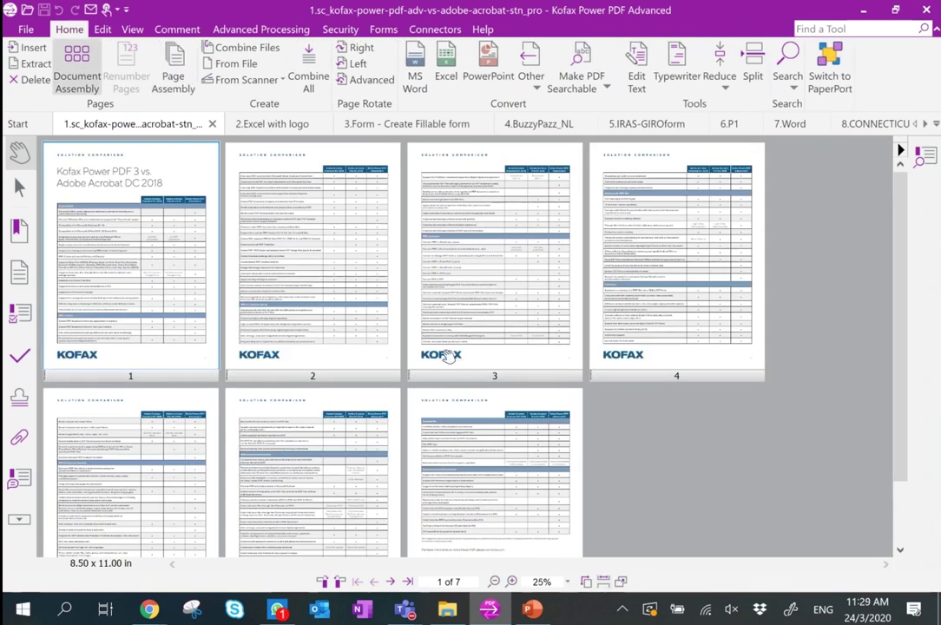
drag(653, 379, 371, 339)
click(291, 271)
shift+click(570, 244)
Rotate pages 2–4 right and back left, then place the Demo - Copy 1 folder window beside Power PDF.
click(355, 48)
click(358, 65)
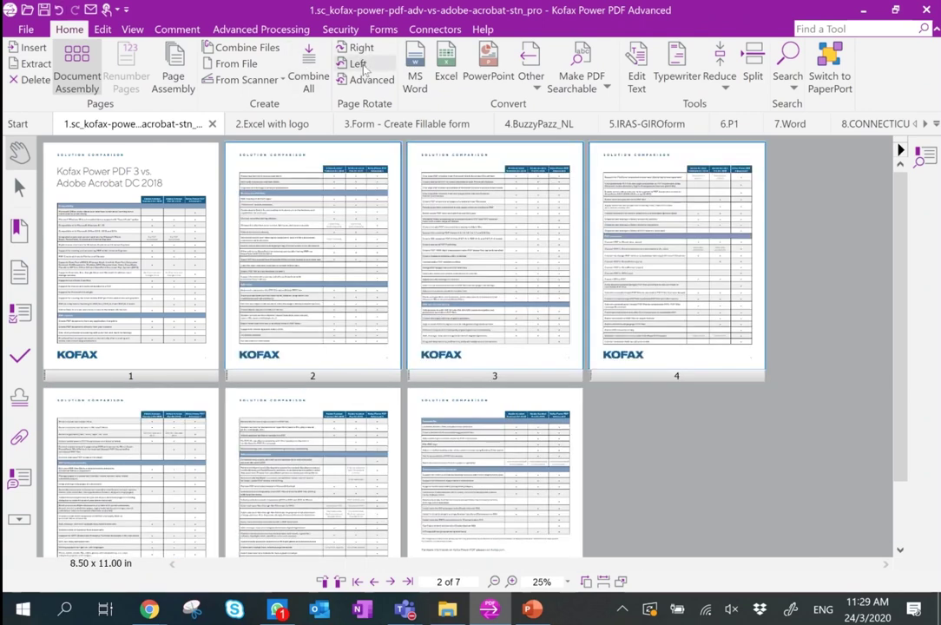
key(alt+Tab)
drag(782, 9, 797, 67)
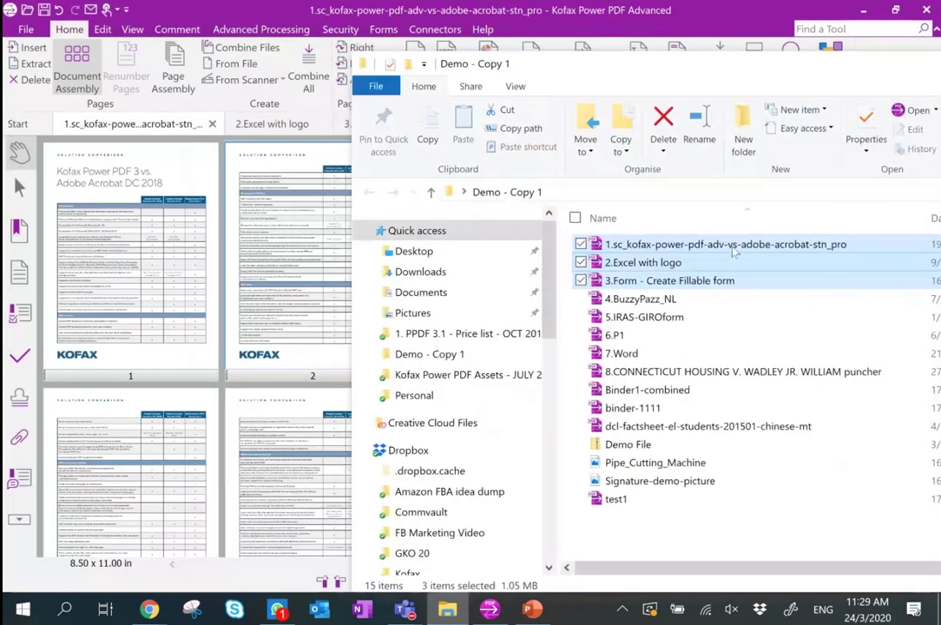
Drag 2.Excel with logo from the folder into the thumbnails as page 2.
click(643, 262)
drag(642, 263, 210, 294)
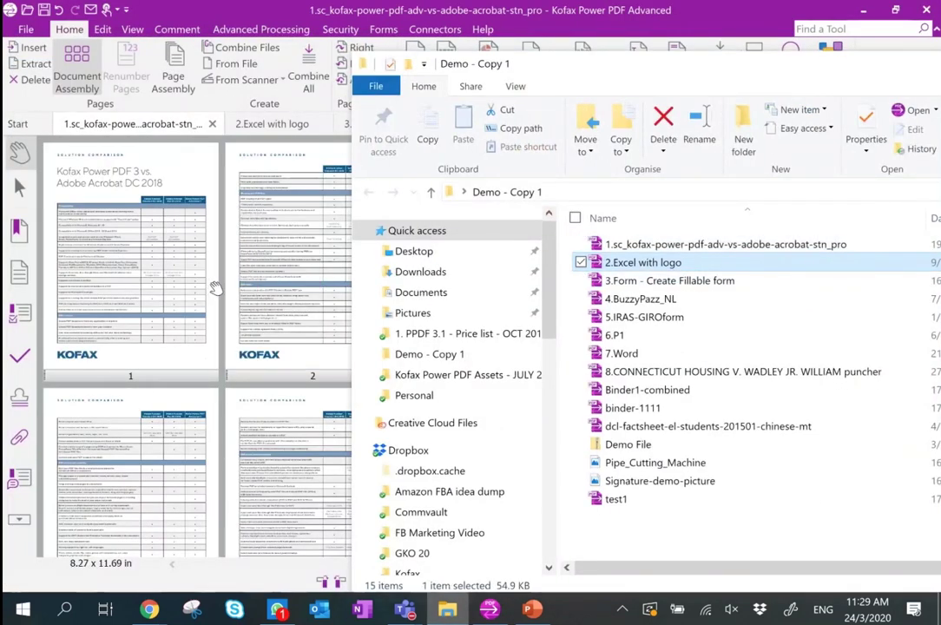
click(337, 28)
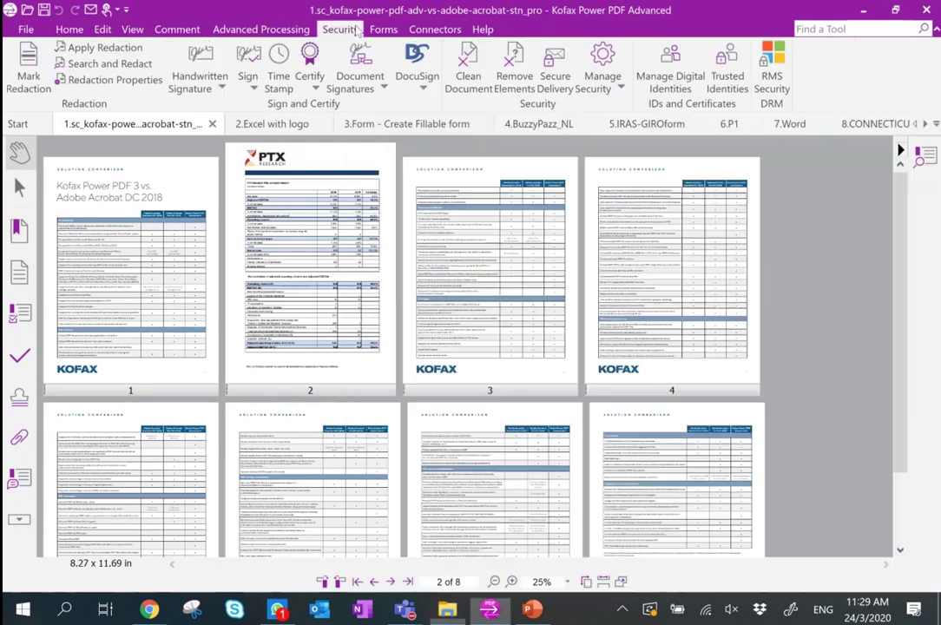
Delete the inserted page 2 to restore seven pages, then switch to the 2.Excel with logo tab.
right_click(286, 252)
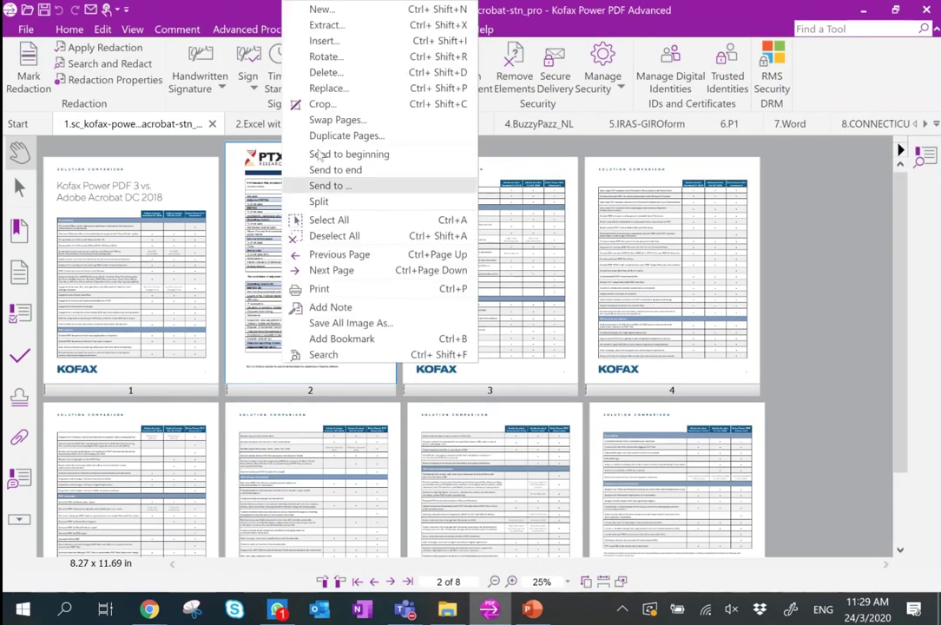
click(323, 70)
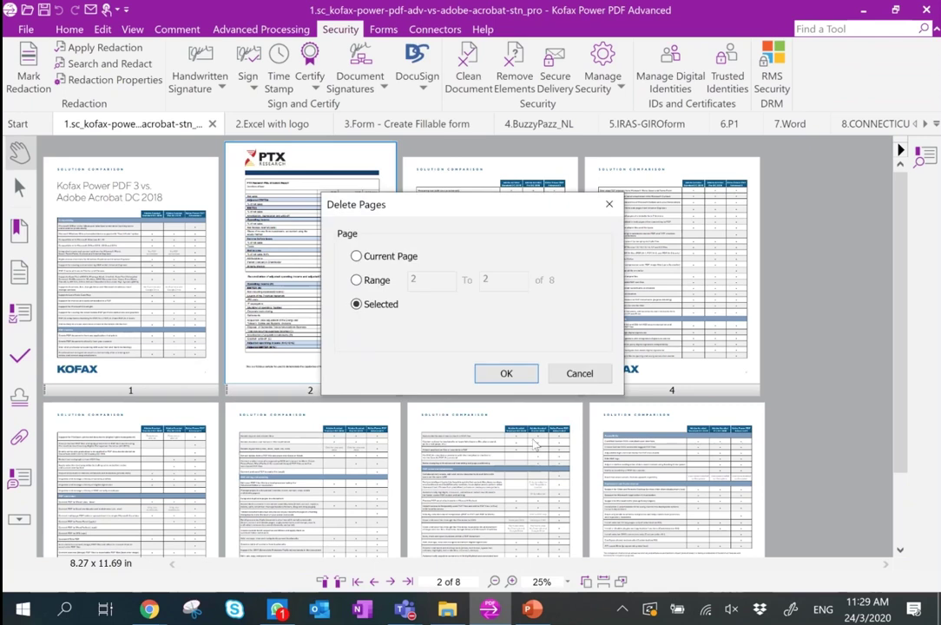
click(524, 378)
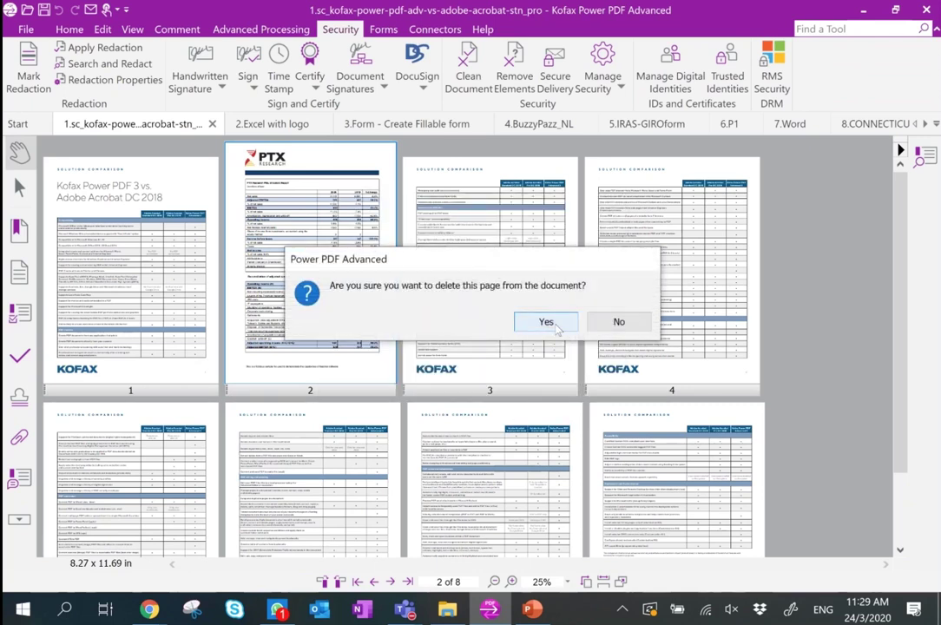
click(547, 323)
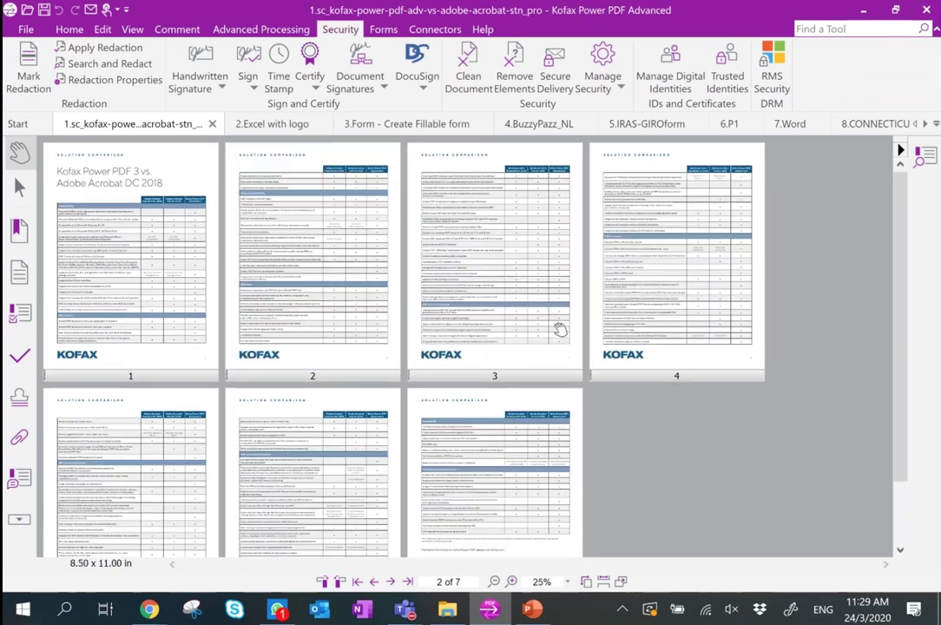
click(276, 127)
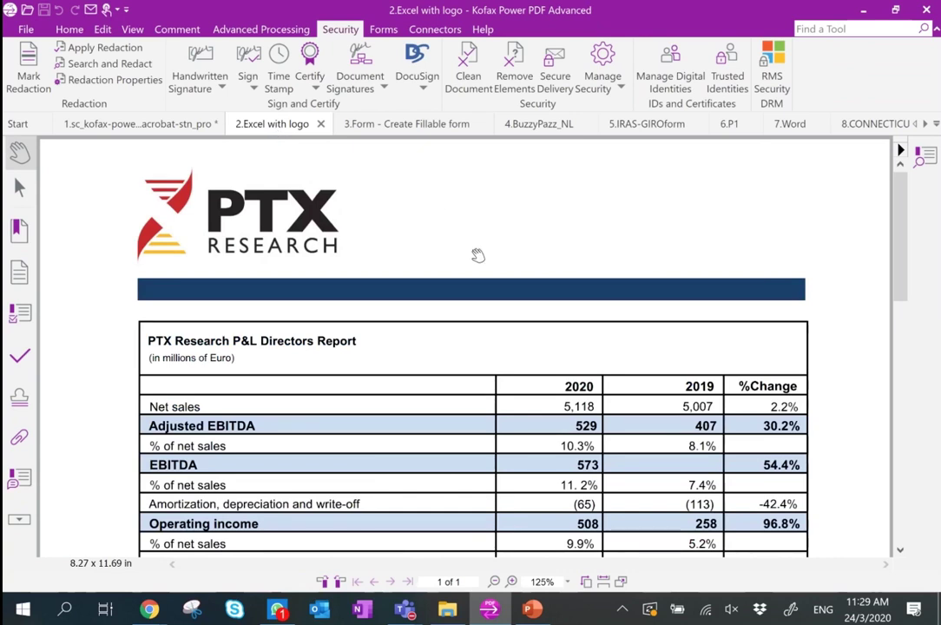
Scroll to the reconciliation table and change the acquisition price adjustment from (39) to (40) with Edit Text.
scroll(495, 300, down, 5)
scroll(496, 300, down, 5)
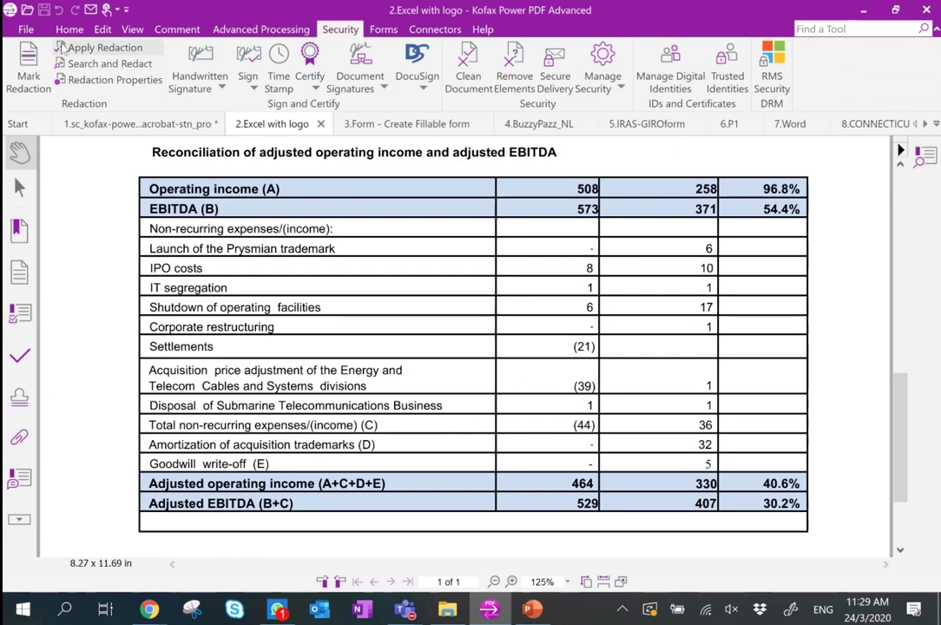
click(67, 29)
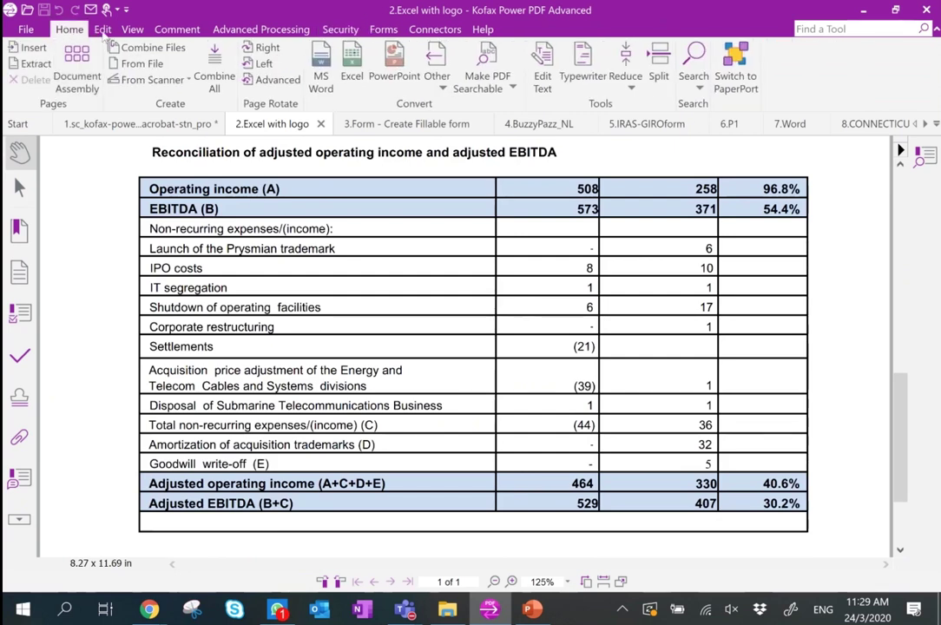
click(542, 80)
click(583, 385)
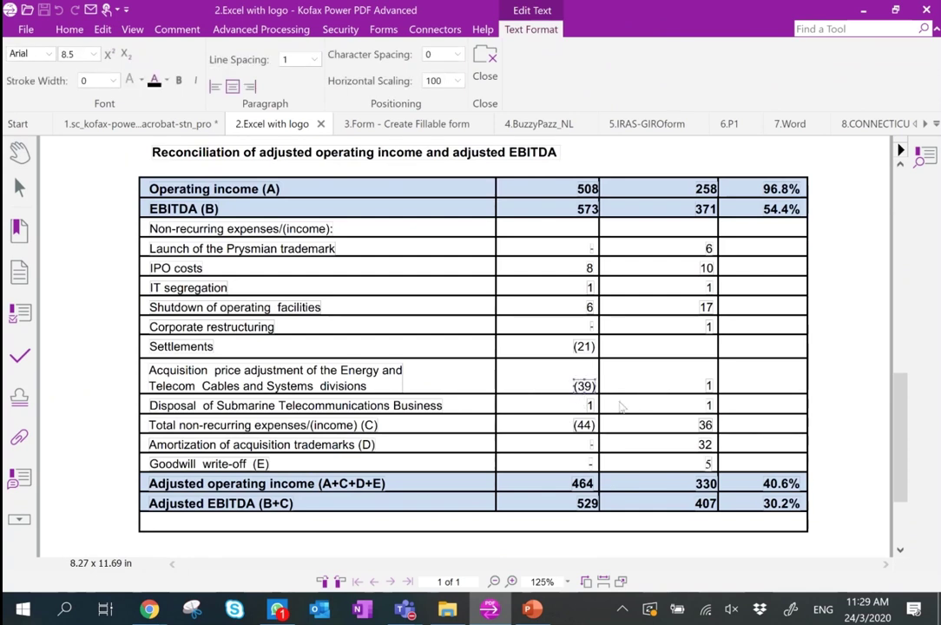
key(BackSpace)
key(BackSpace)
key(BackSpace)
text(40)
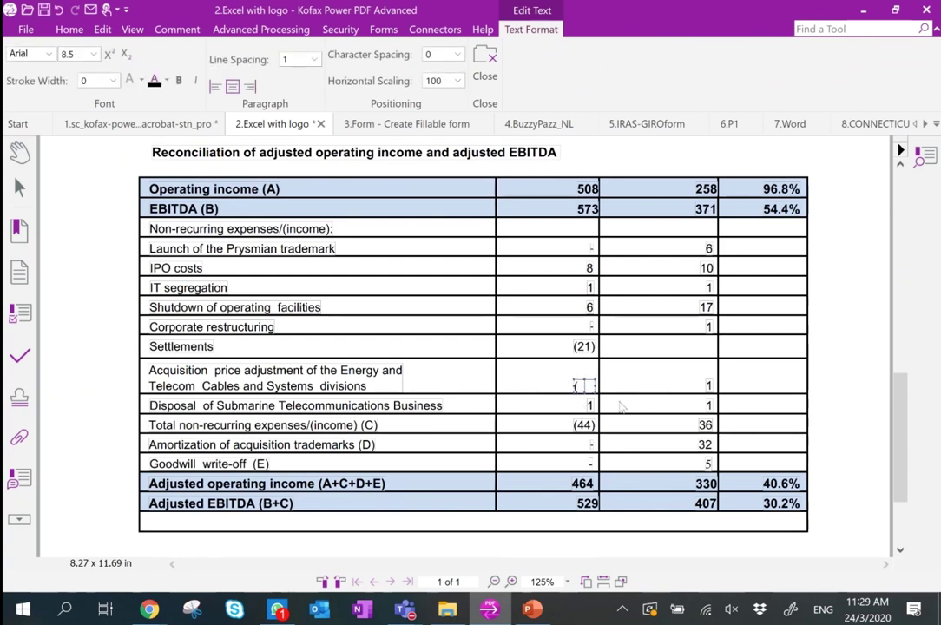
click(658, 372)
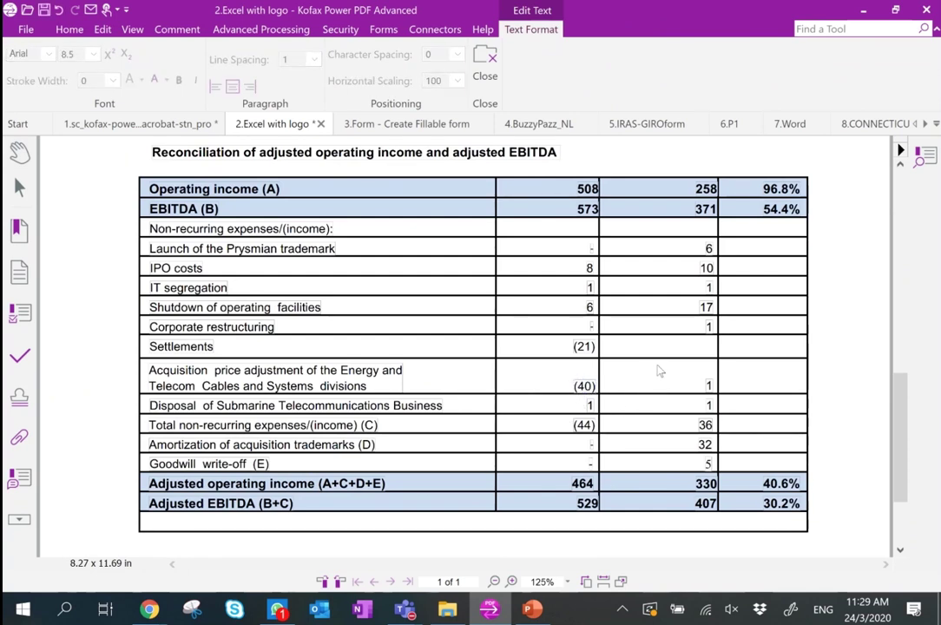
drag(901, 442, 931, 279)
Leave text editing and mark the top half of the P&L table with Export Area.
click(485, 61)
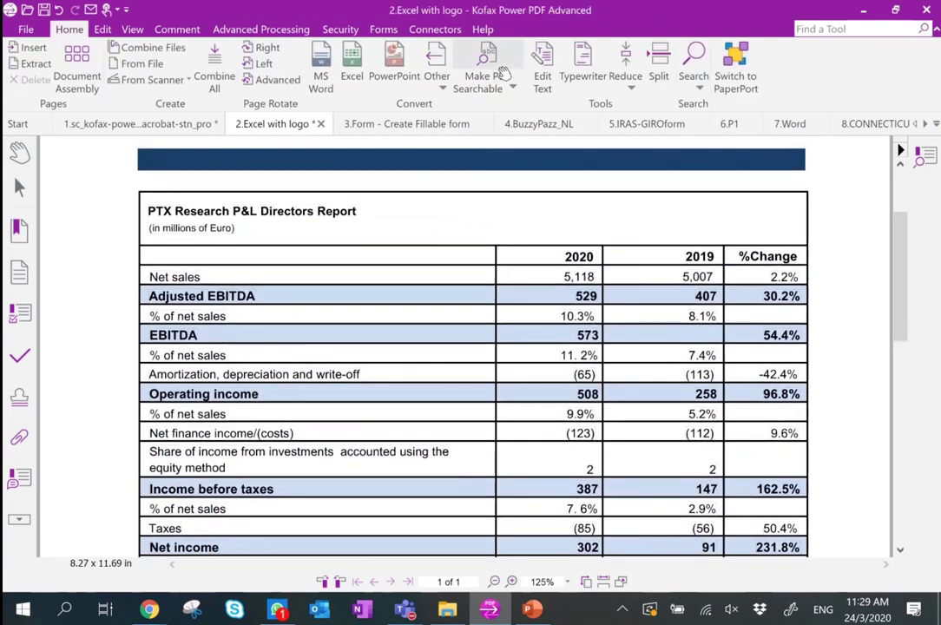
scroll(922, 263, up, 3)
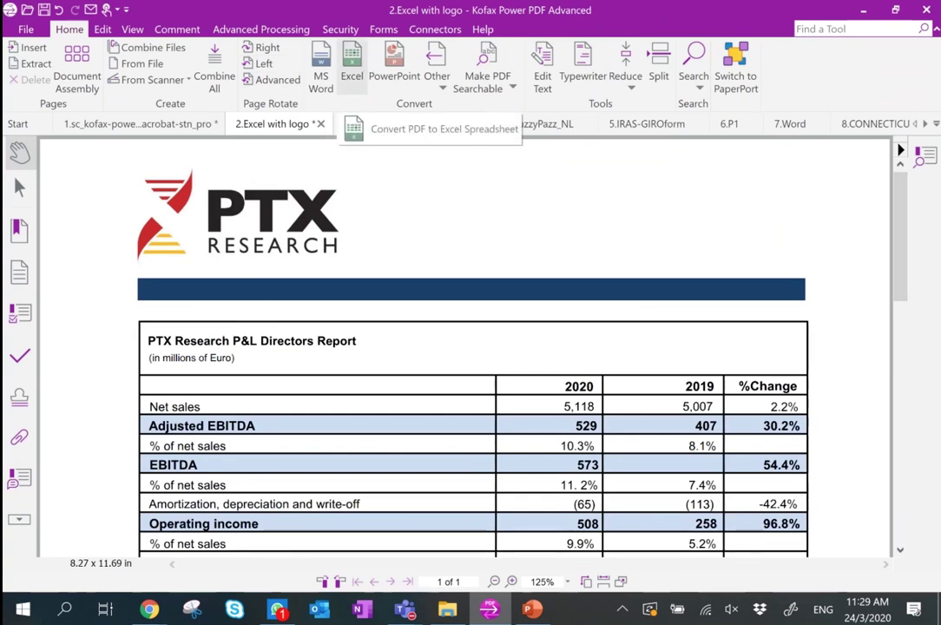
scroll(471, 347, down, 3)
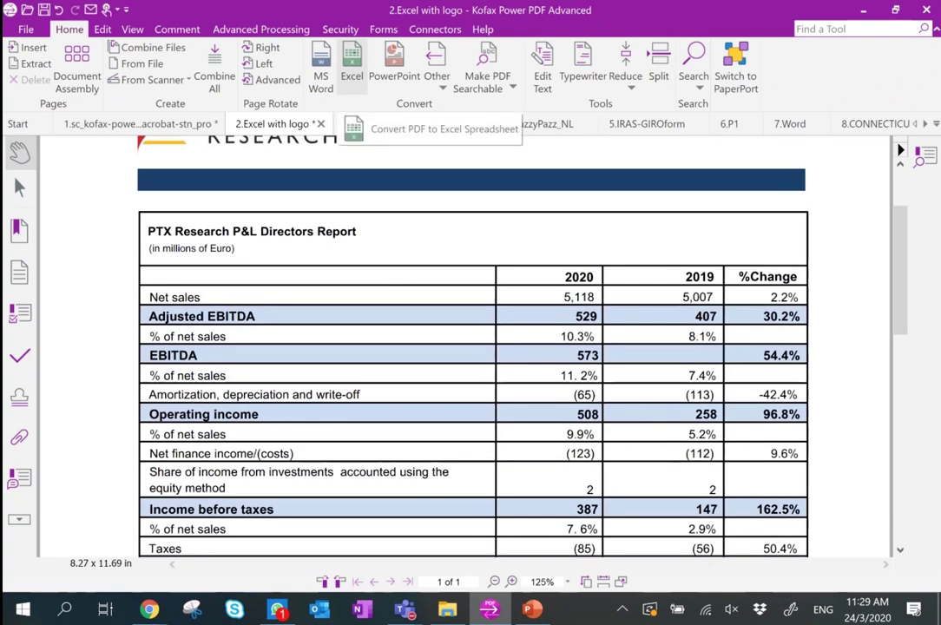
click(292, 29)
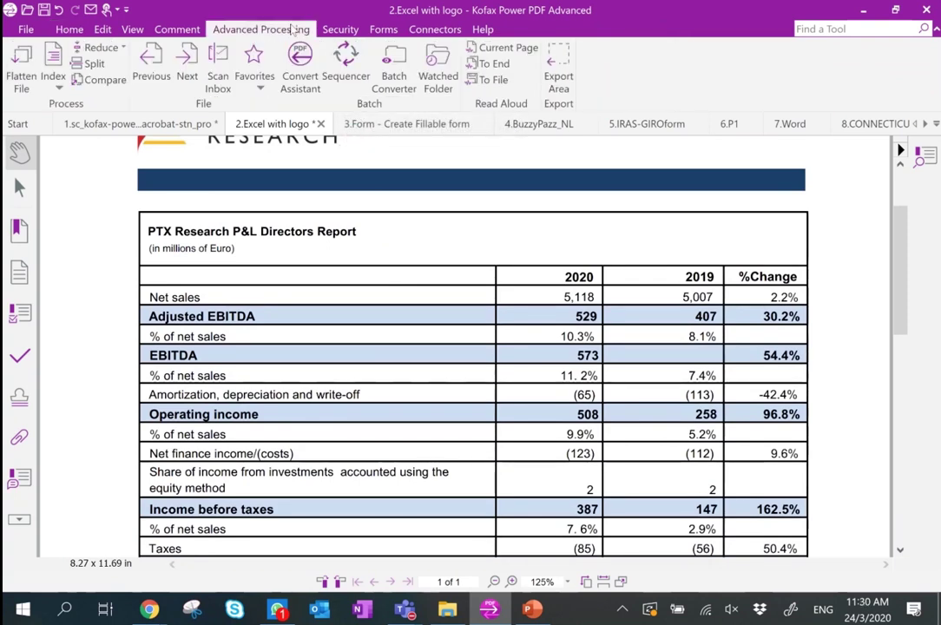
click(565, 77)
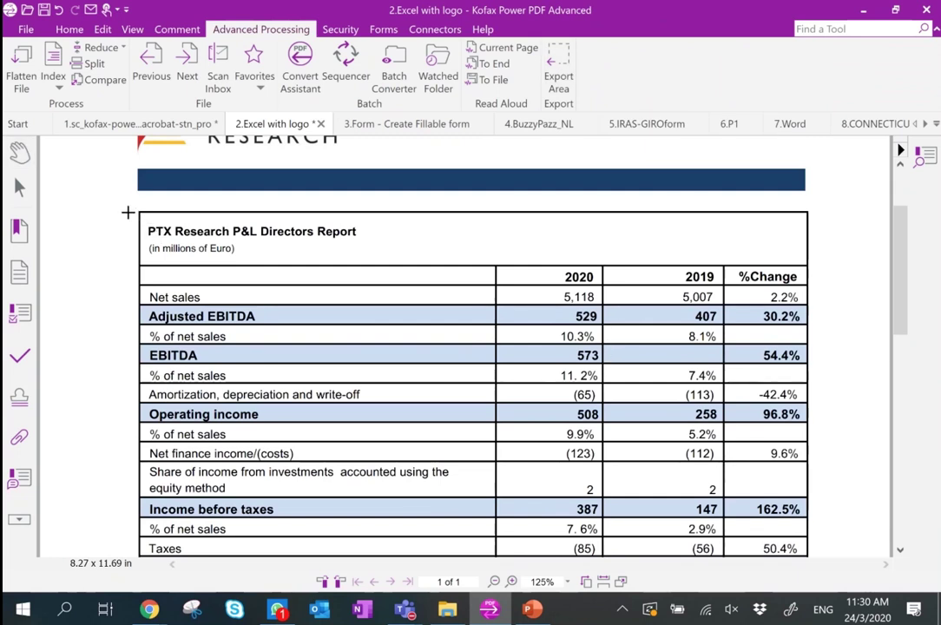
drag(124, 202, 840, 434)
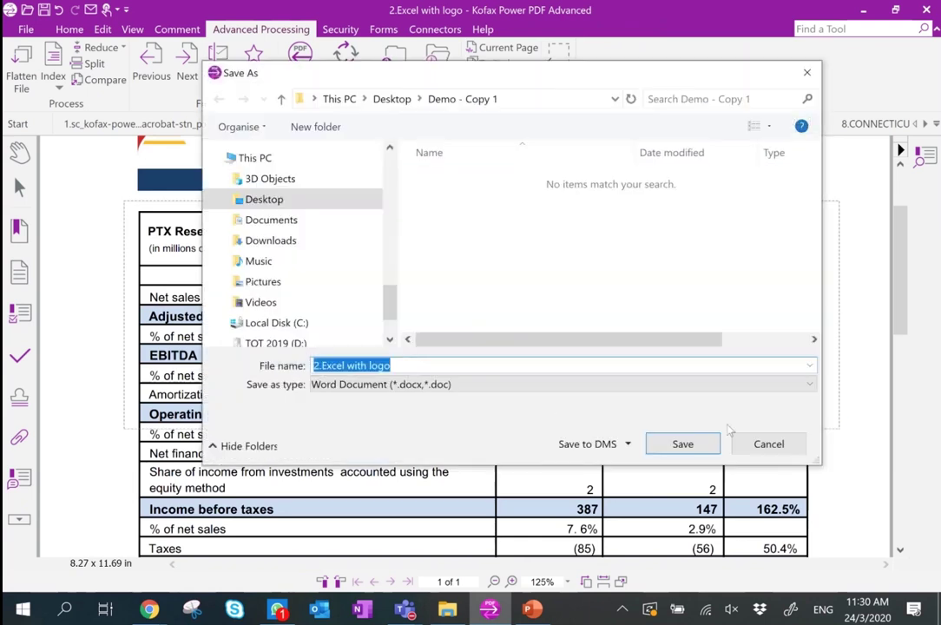
Export the marked area as an Excel spreadsheet named 2.Excel with logo999.
click(542, 390)
click(489, 429)
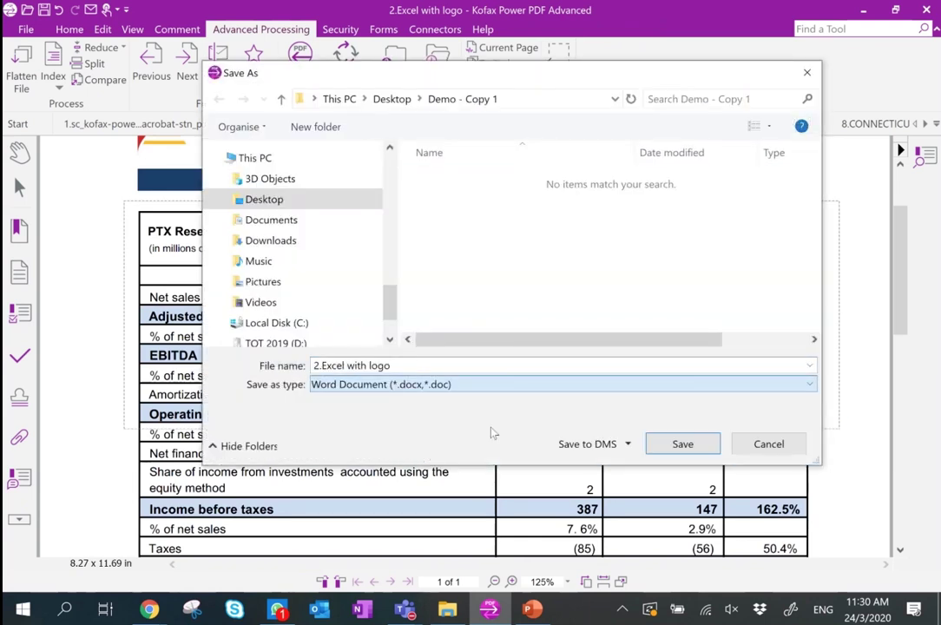
click(420, 367)
click(435, 367)
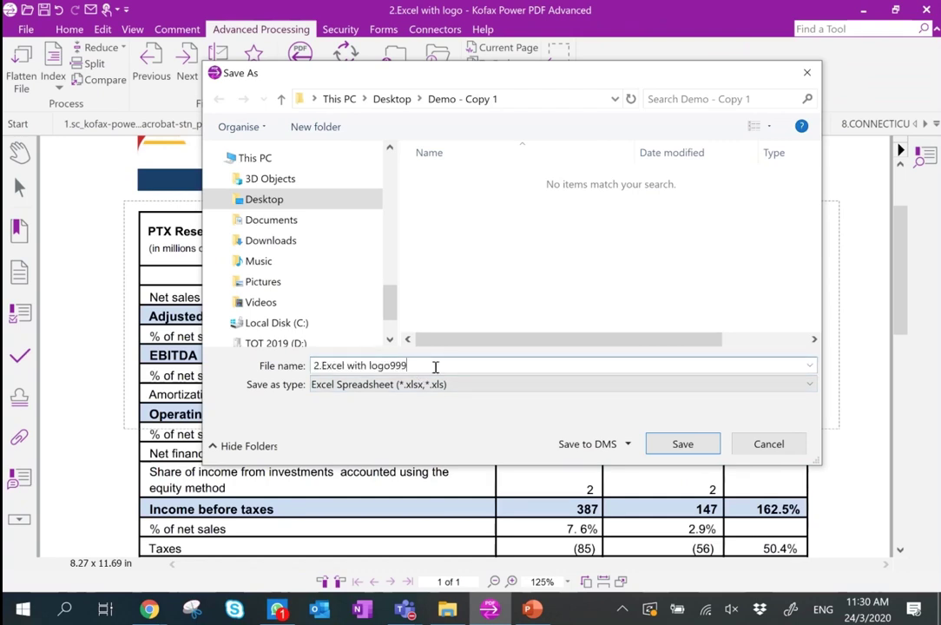
key(Return)
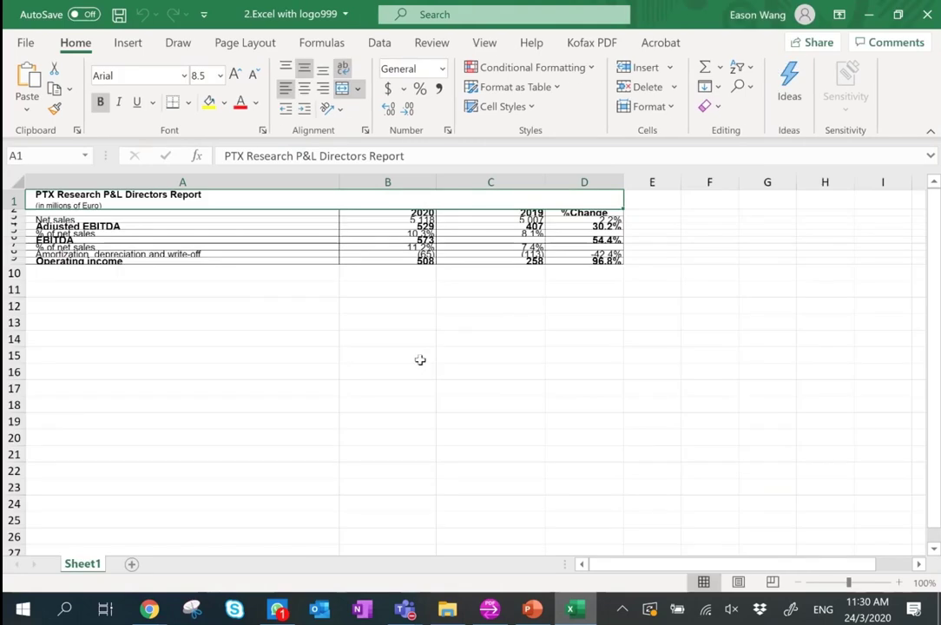
Autofit all rows of the exported P&L sheet, then close Excel without saving.
click(19, 182)
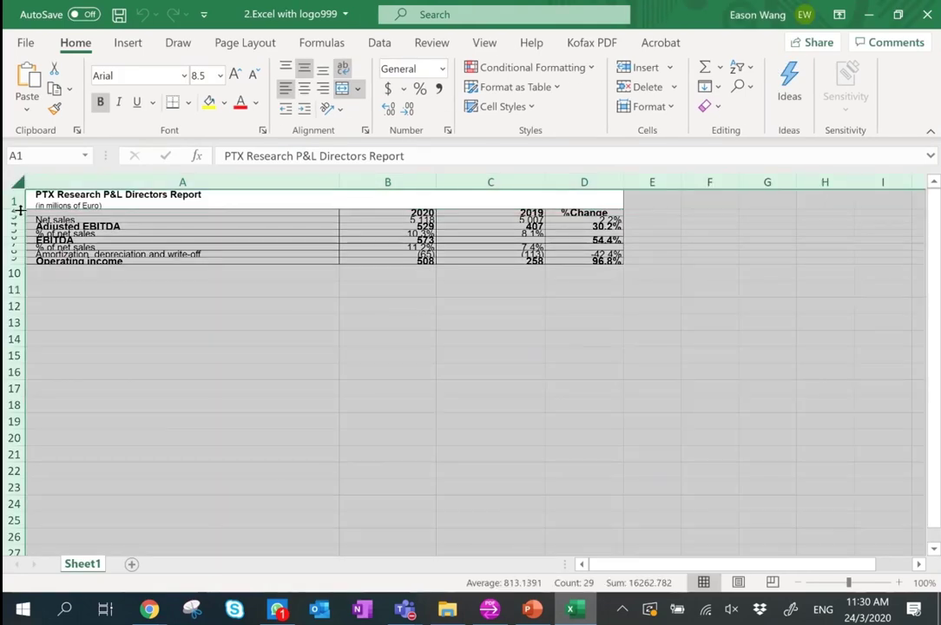
double_click(14, 212)
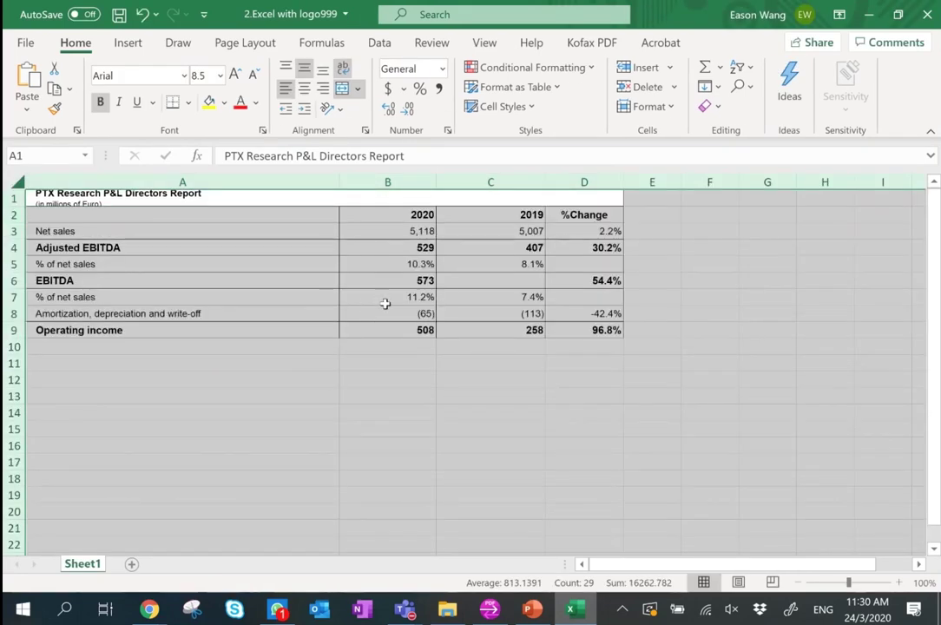
click(385, 301)
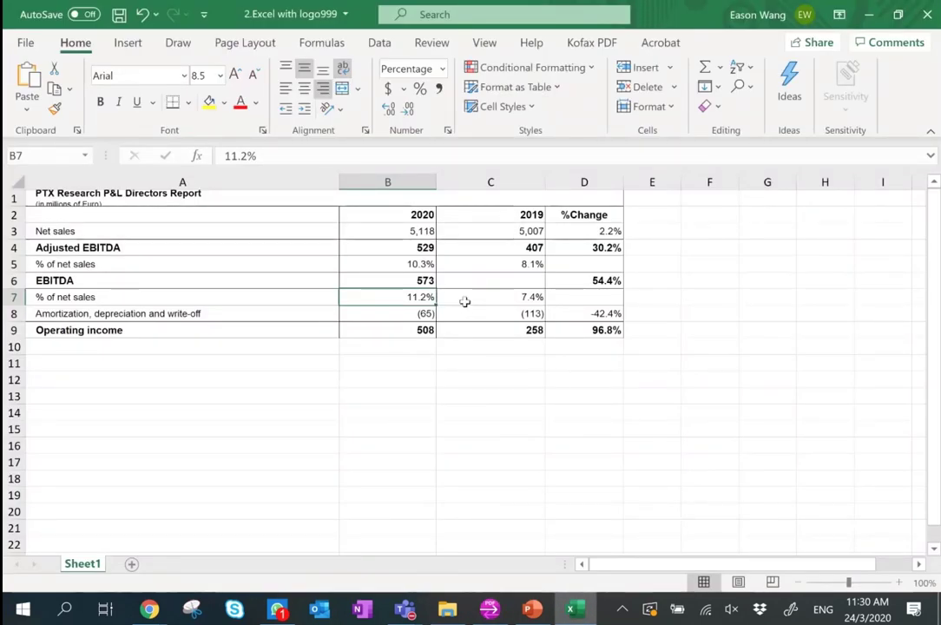
click(929, 14)
click(472, 334)
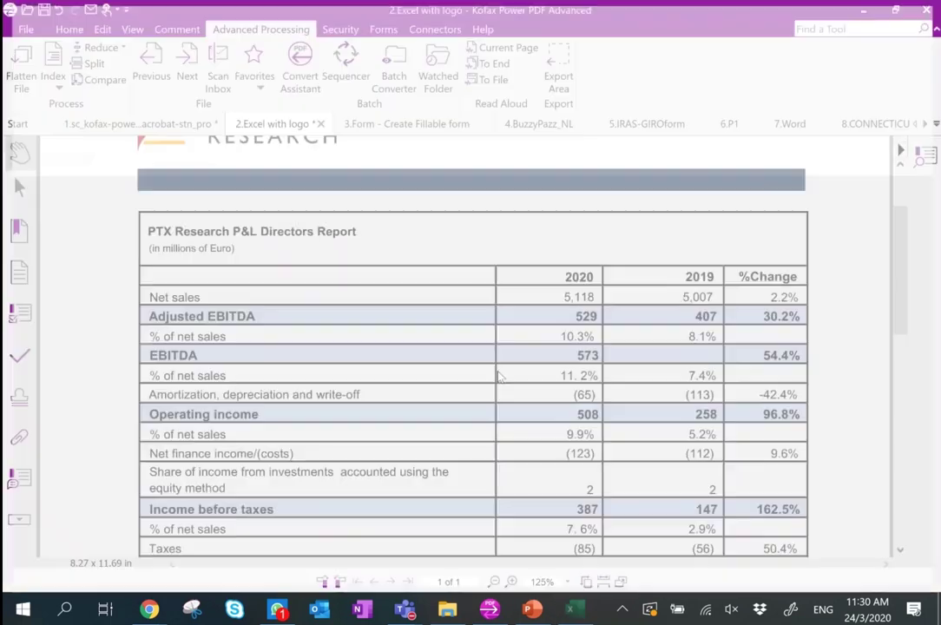
Switch to the 3.Form tab, scroll down the internship application form, and open the Home ribbon.
click(384, 128)
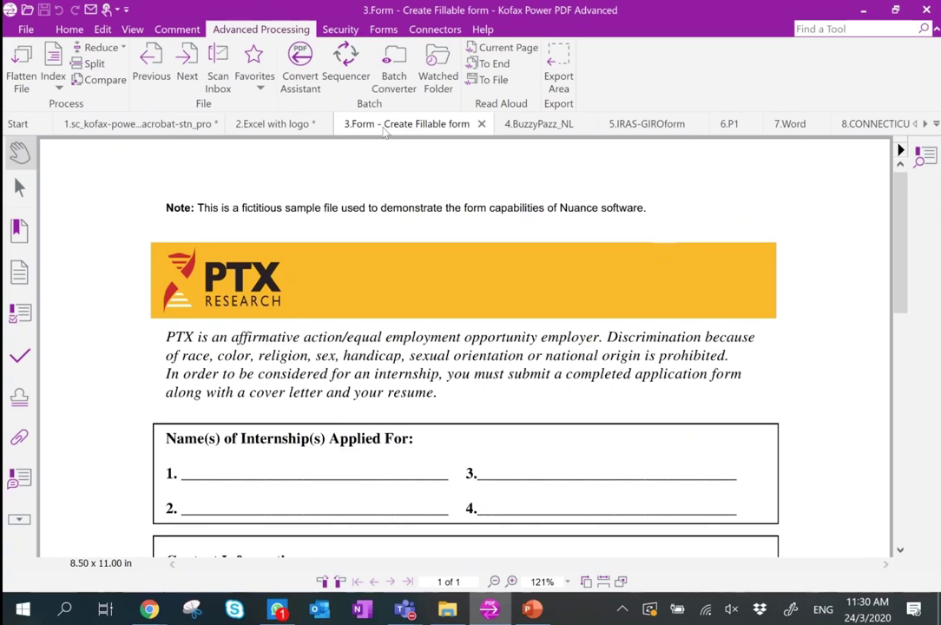
scroll(464, 347, down, 6)
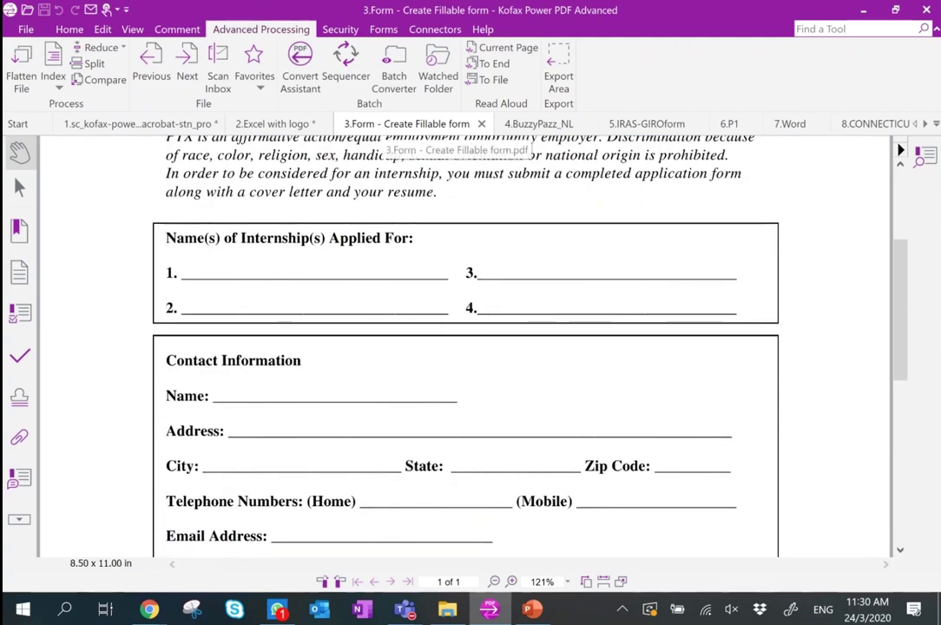
scroll(464, 347, down, 2)
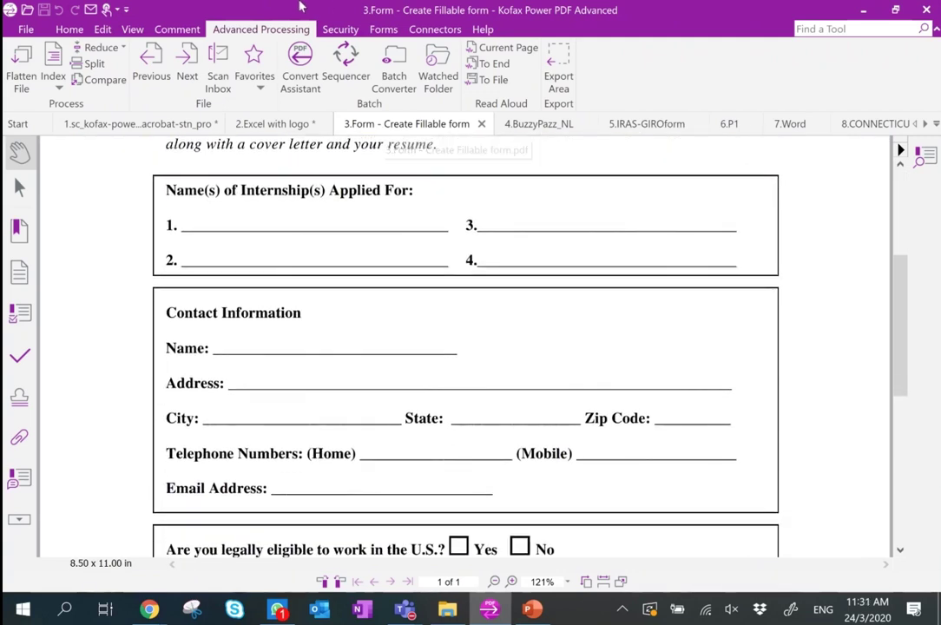
click(69, 29)
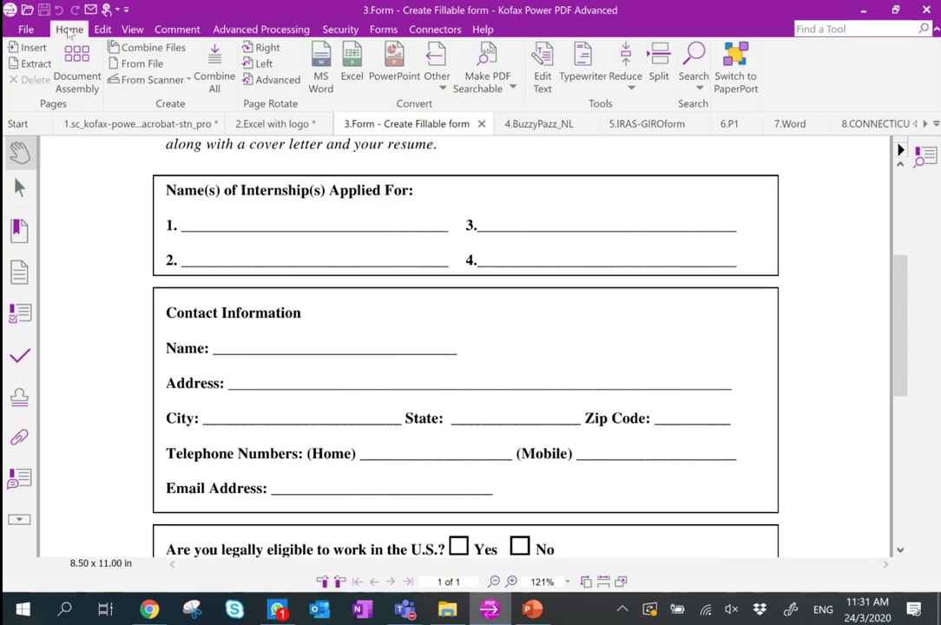
click(576, 78)
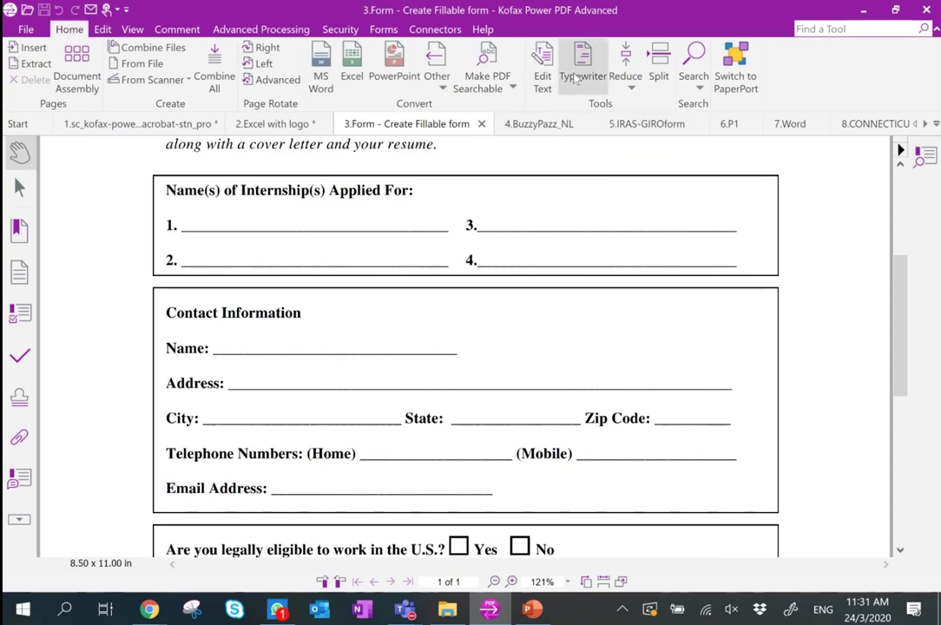
click(191, 207)
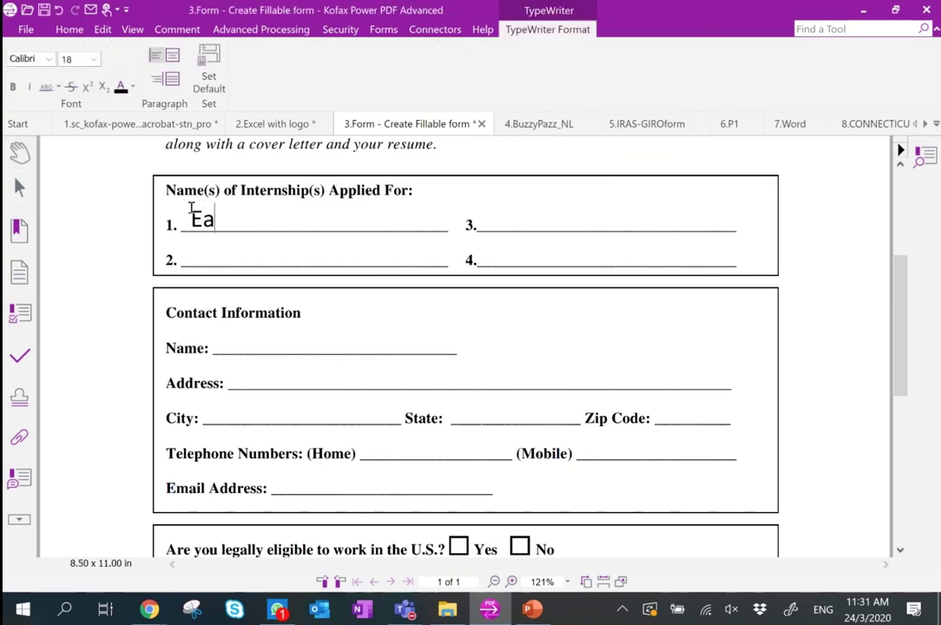
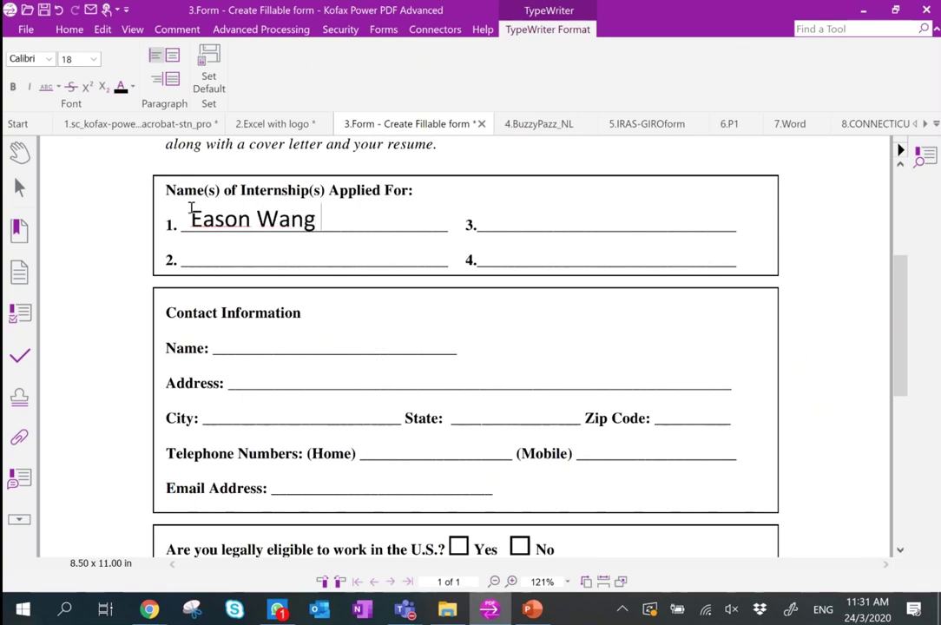
click(530, 262)
text(aksjdhaskjdh)
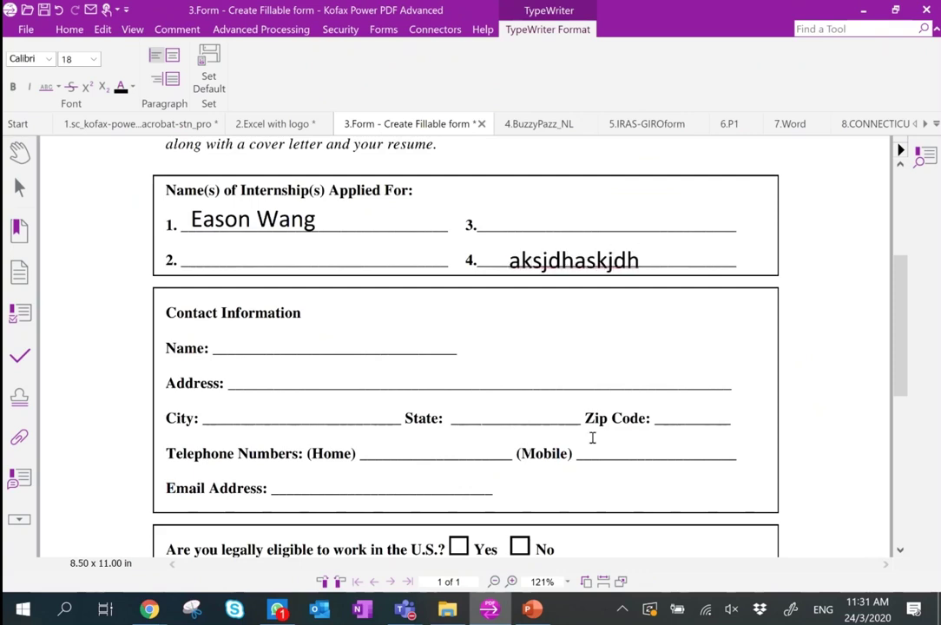
text(234987239784)
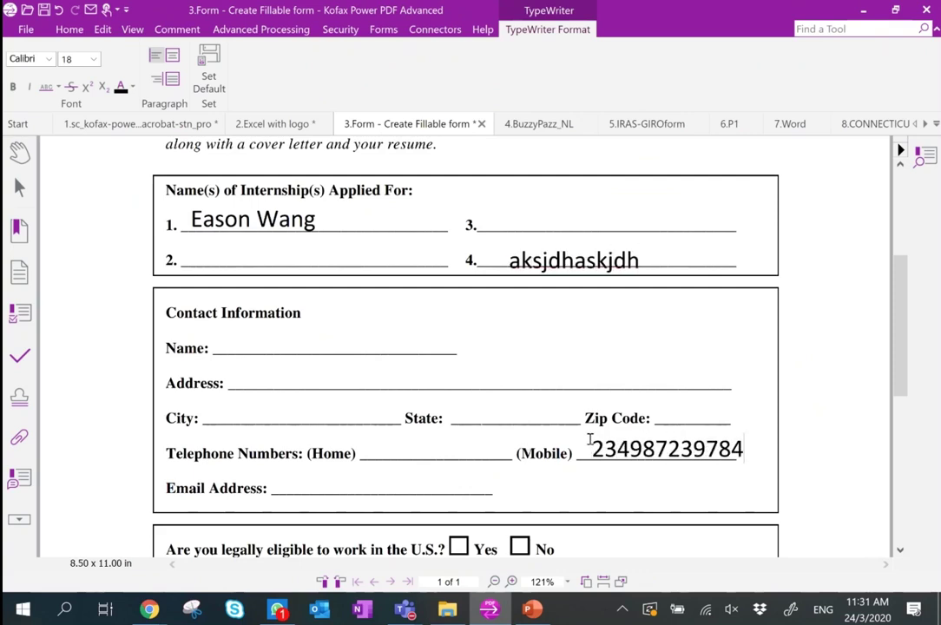
scroll(589, 440, down, 10)
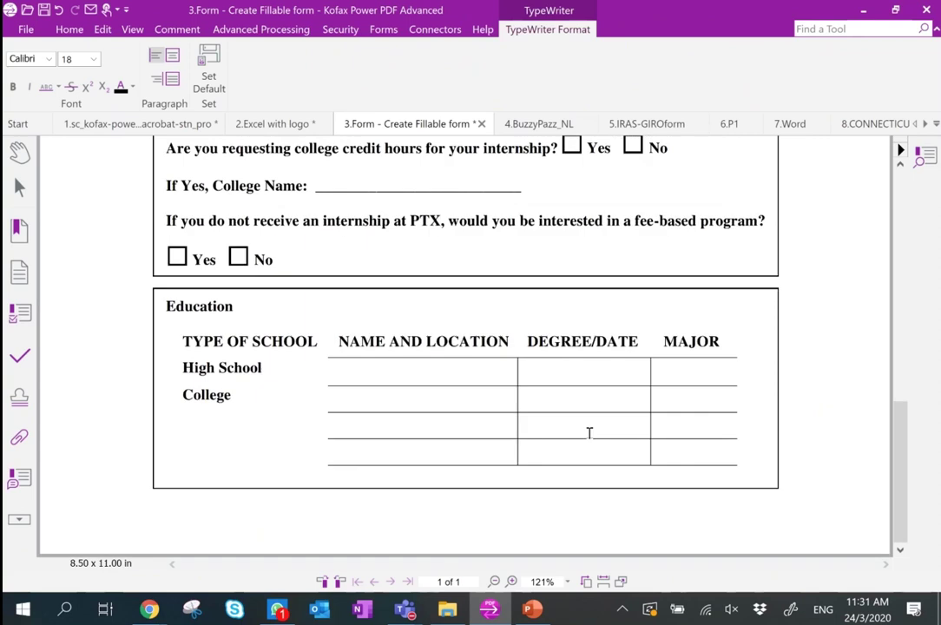
Open the handwritten signature manager from the Security tab.
click(341, 29)
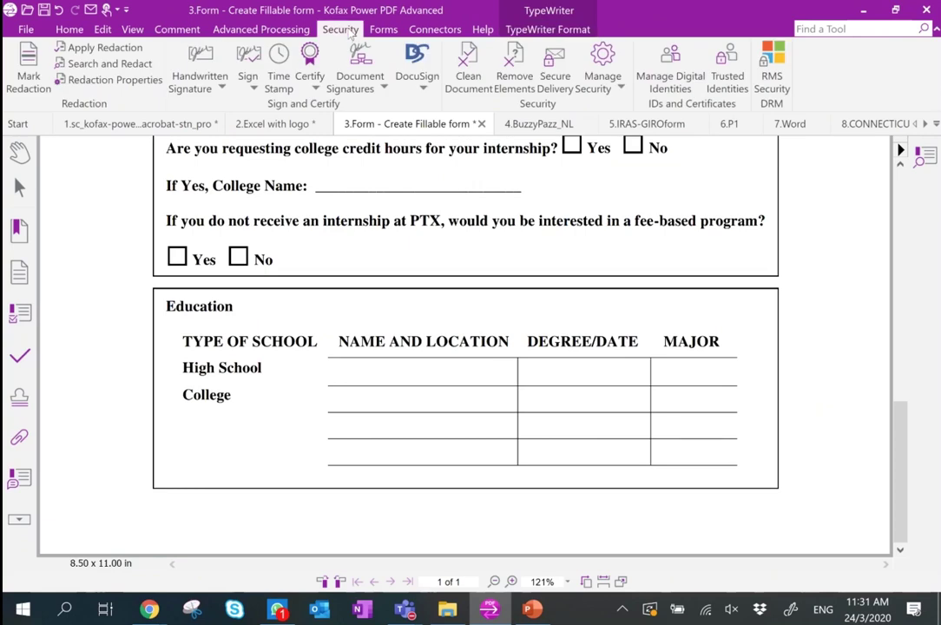
click(202, 78)
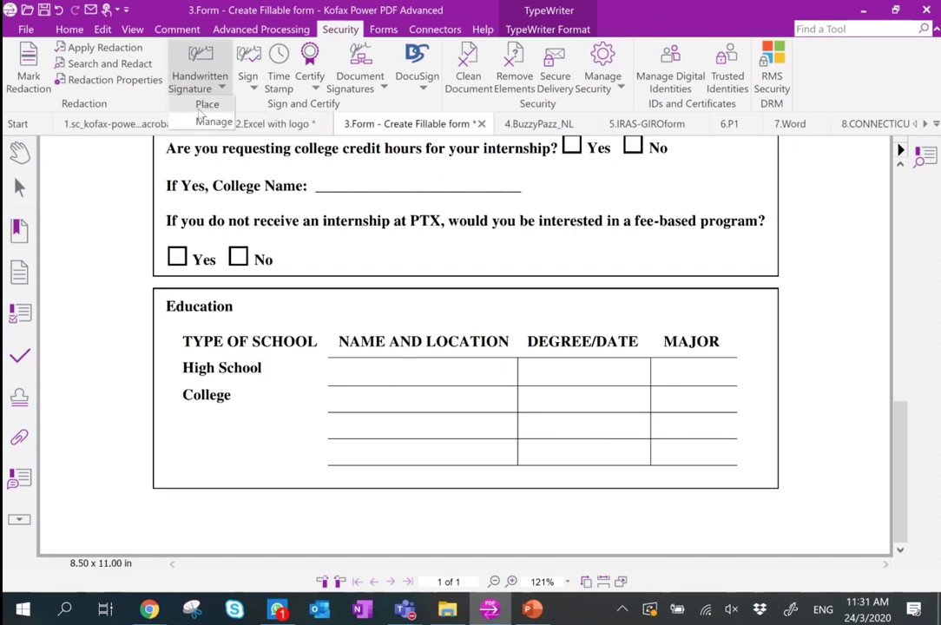
click(140, 241)
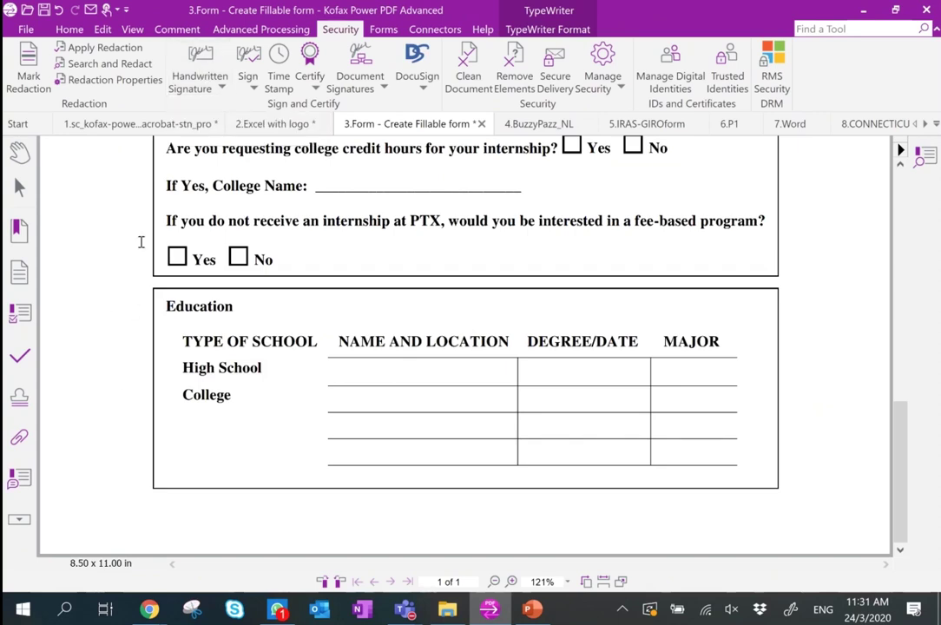
click(198, 85)
click(212, 122)
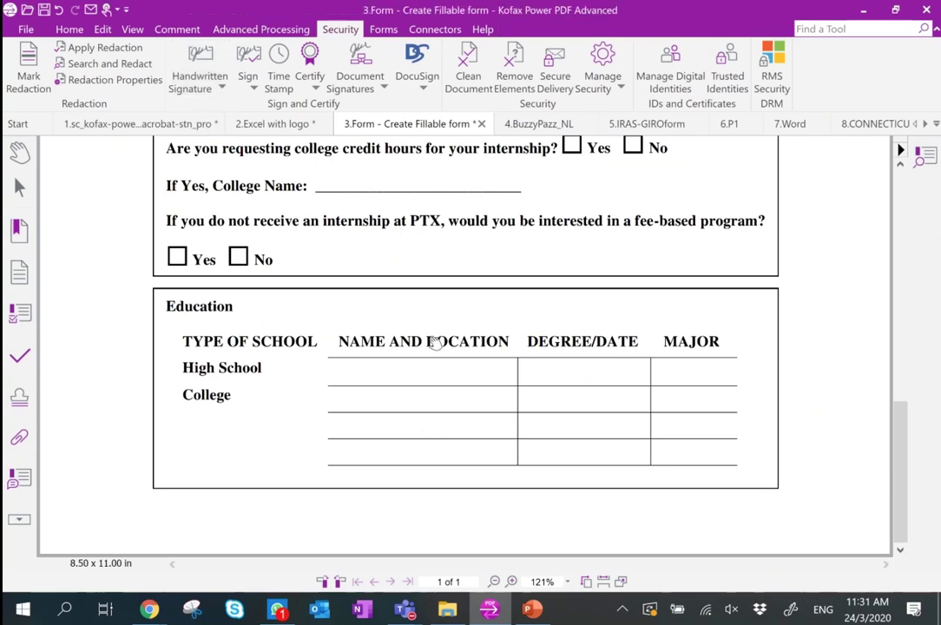
Draw and save a new handwritten signature, make it the default, and close the manager.
click(234, 395)
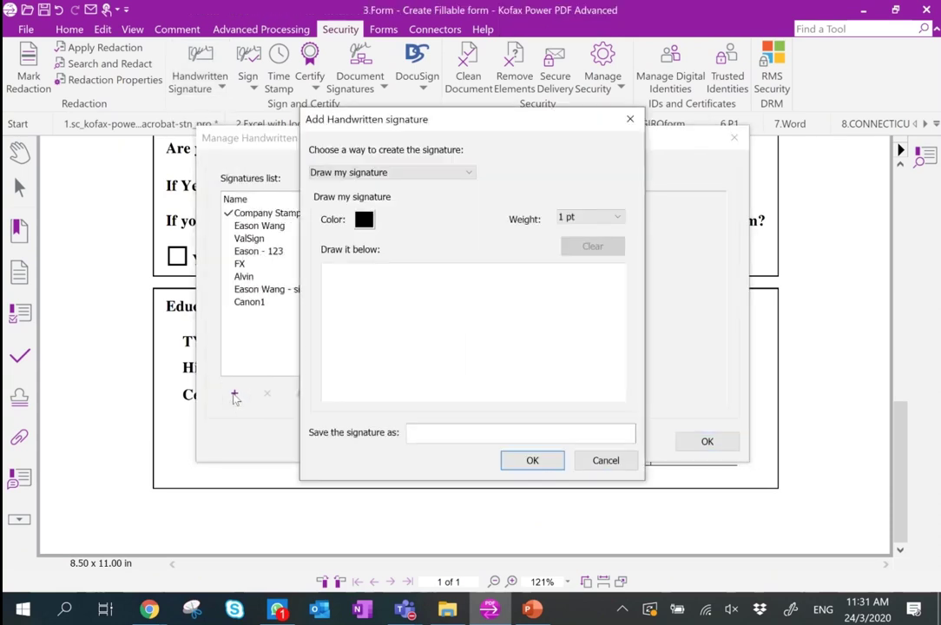
mouse_move(468, 286)
mouse_down()
mouse_move(456, 282)
mouse_move(514, 348)
mouse_up()
click(416, 432)
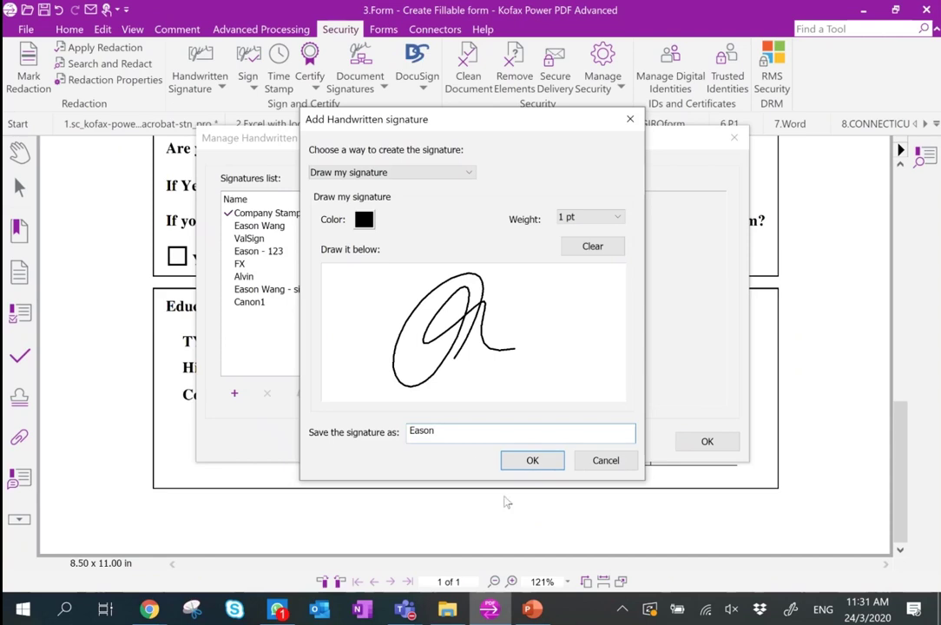
click(534, 461)
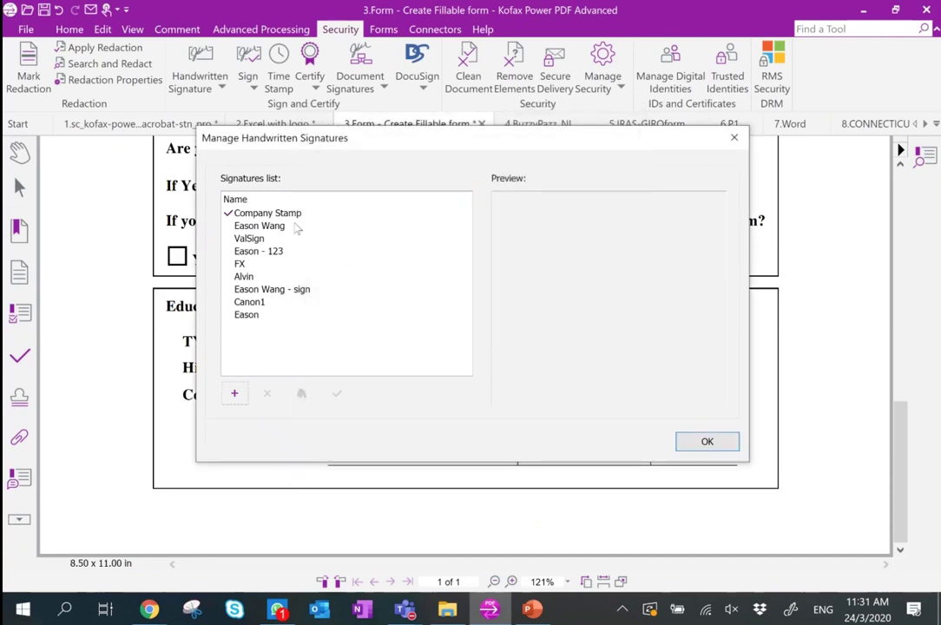
click(242, 315)
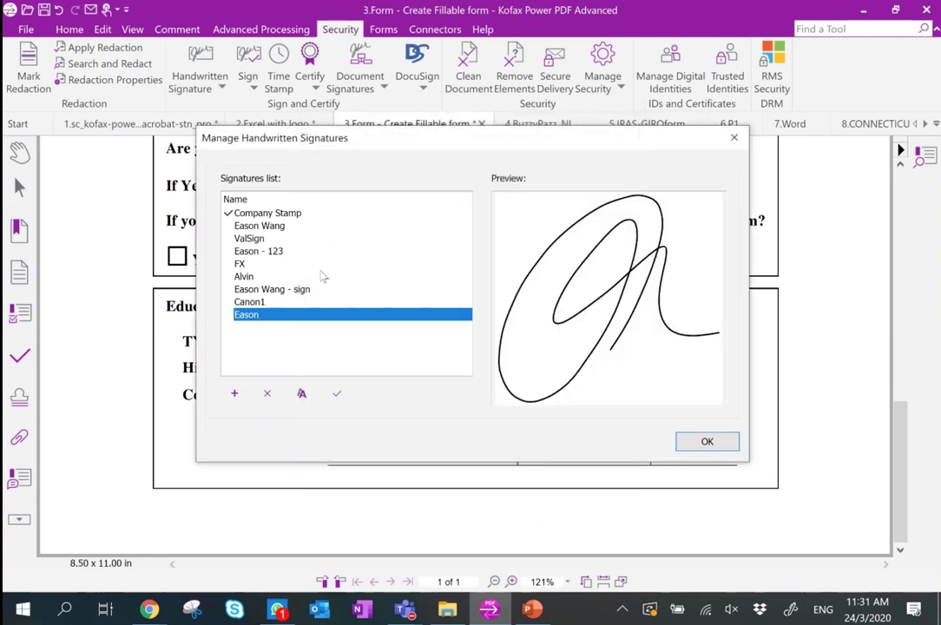
click(337, 394)
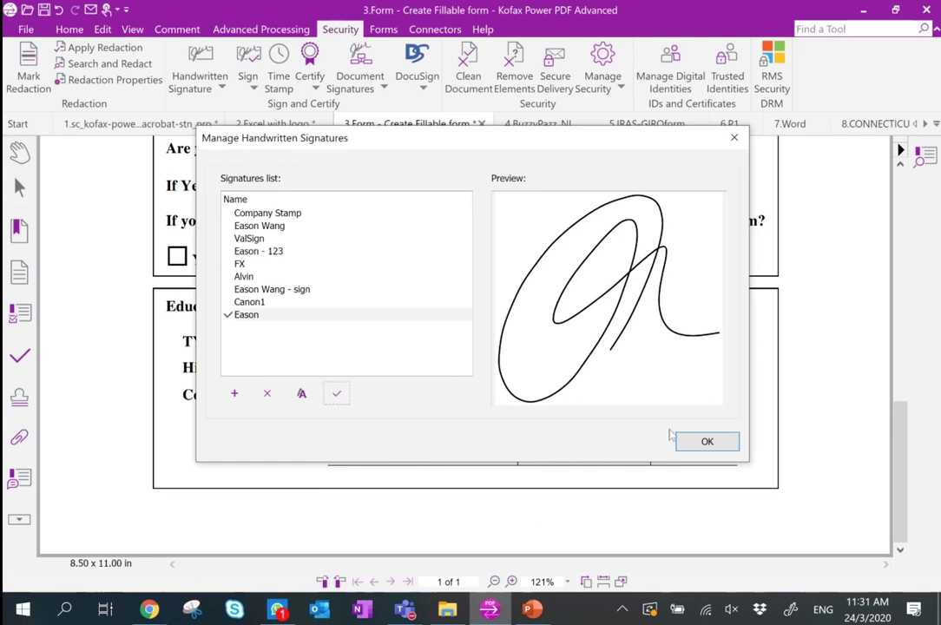
click(703, 442)
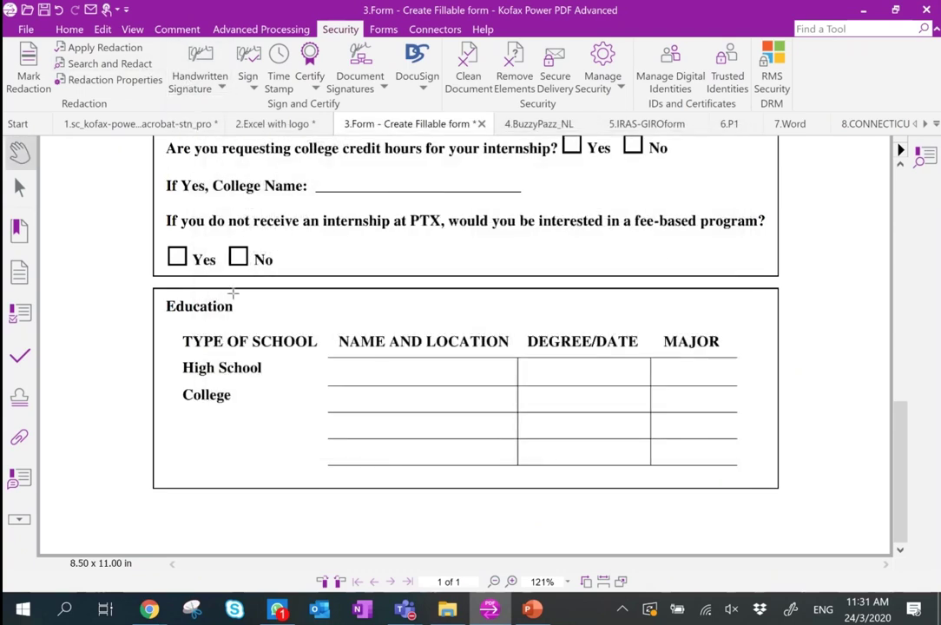
Place a signature below the College row, then undo it.
drag(212, 433, 310, 517)
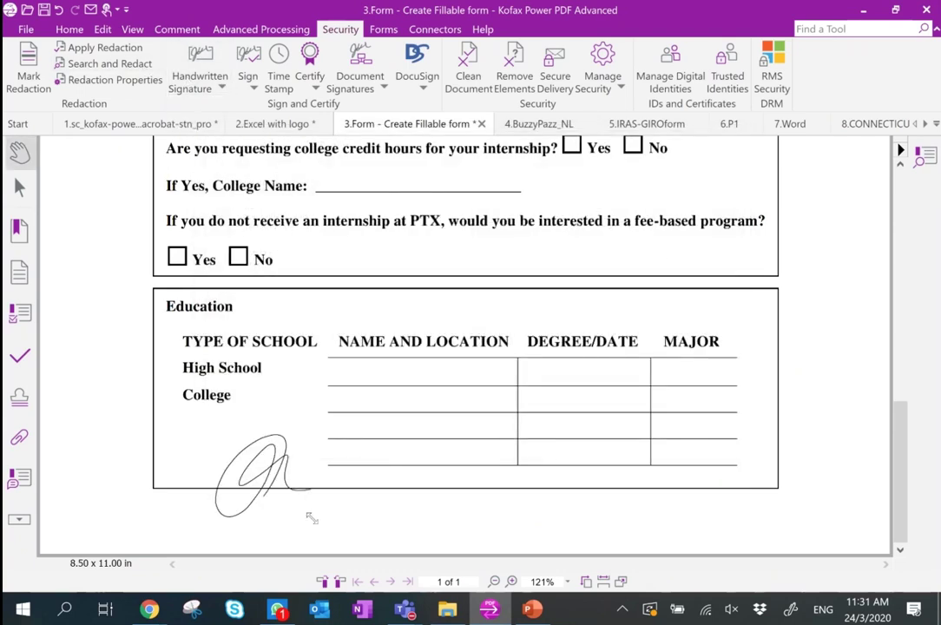
key(ctrl+z)
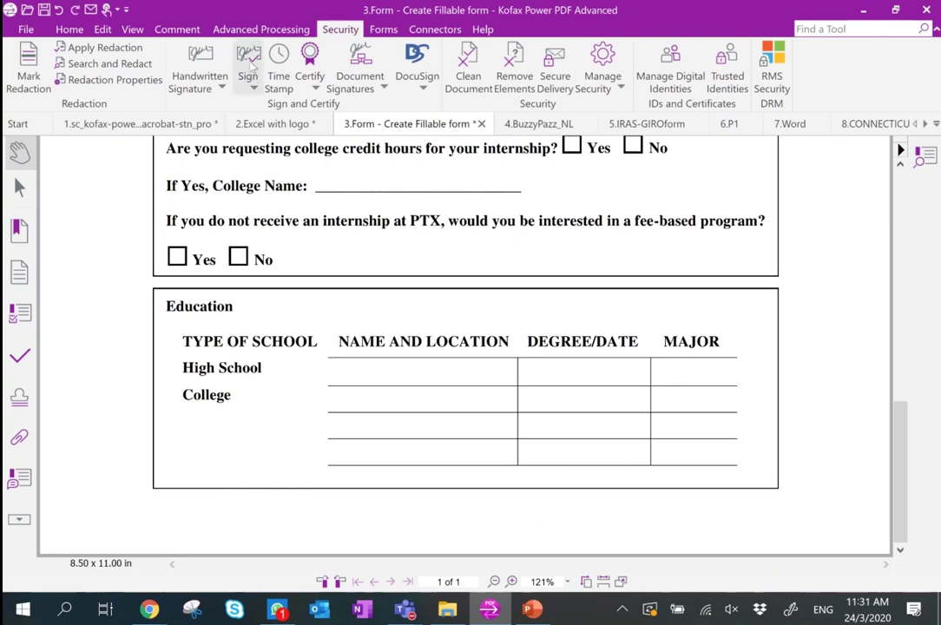
click(204, 87)
click(211, 108)
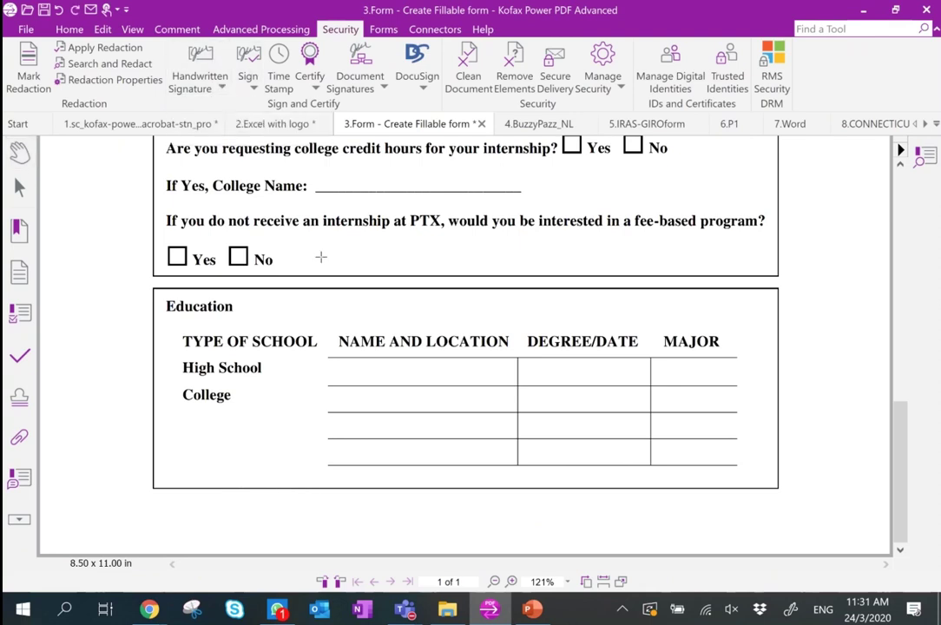
Make another saved signature the default and place it at the lower left of the Education box.
click(201, 87)
click(204, 120)
click(250, 238)
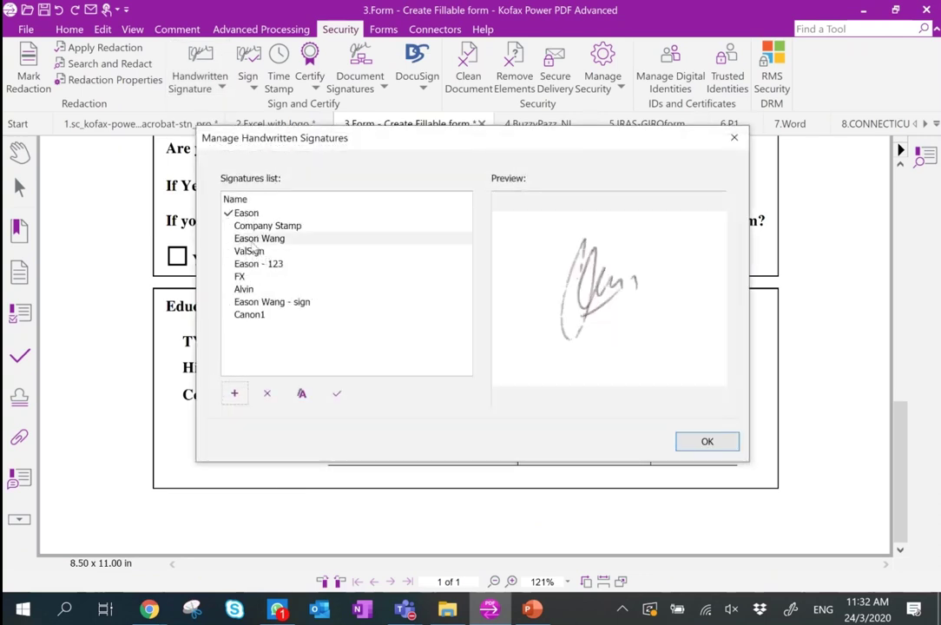
click(337, 394)
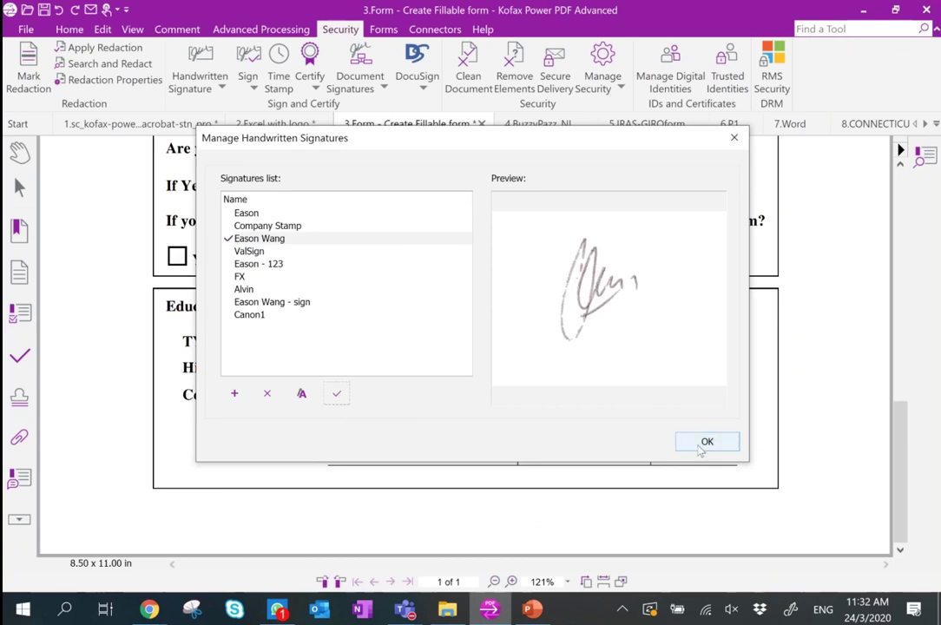
click(707, 441)
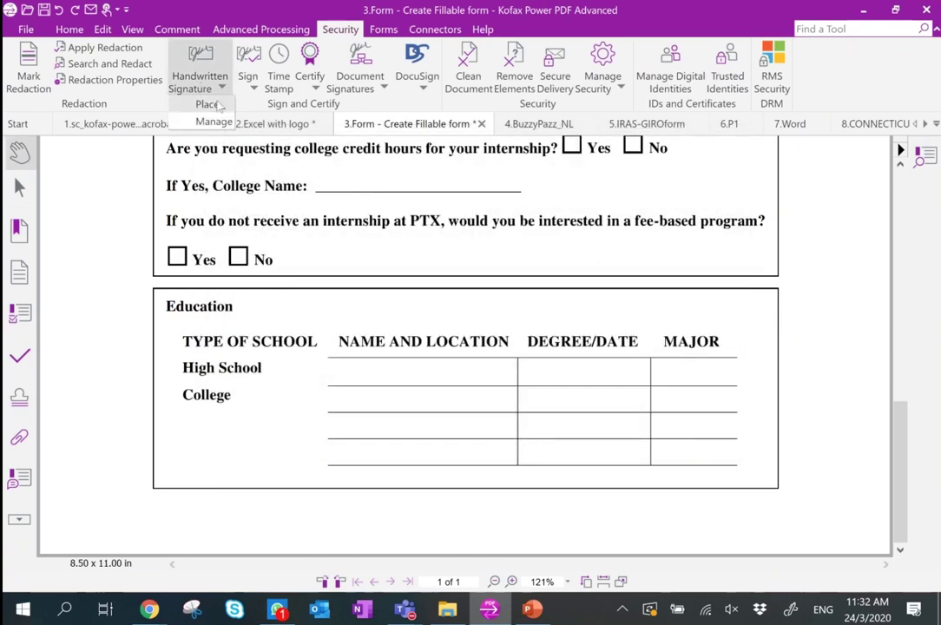
click(188, 85)
drag(176, 421, 341, 540)
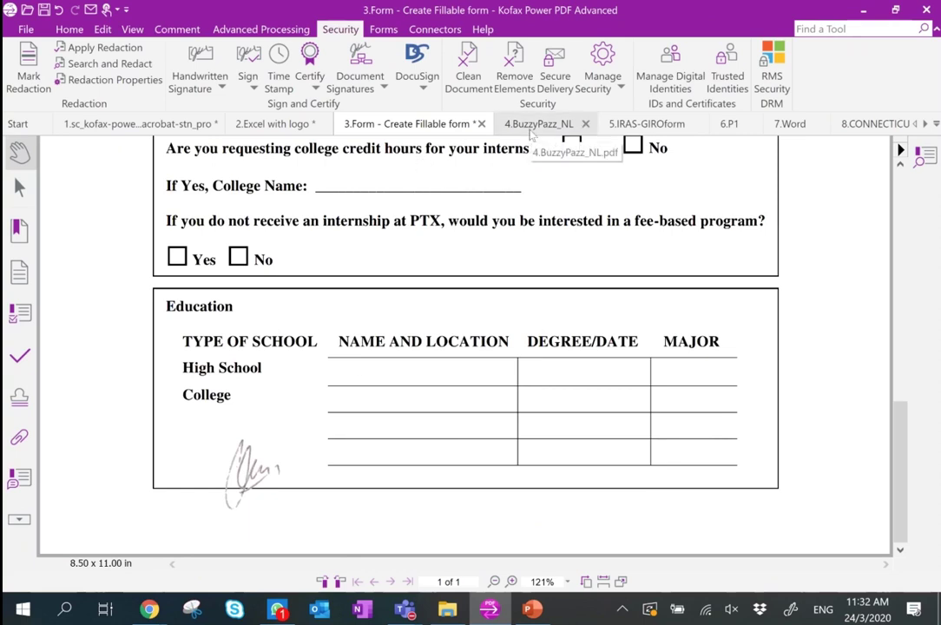
Run FormTyper on the BuzzyPazz_NL form to turn its static fields into fillable ones.
click(532, 131)
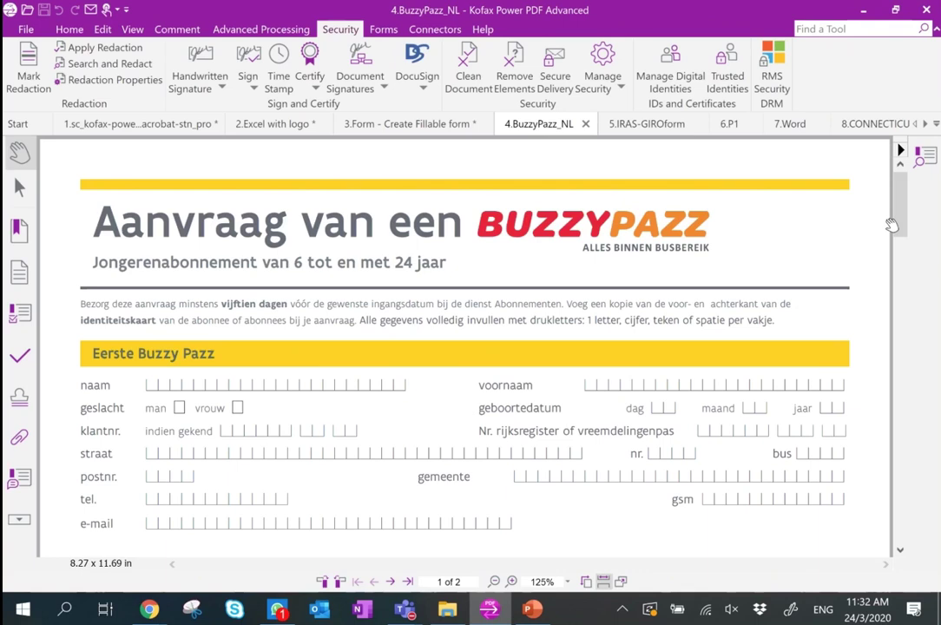
click(383, 29)
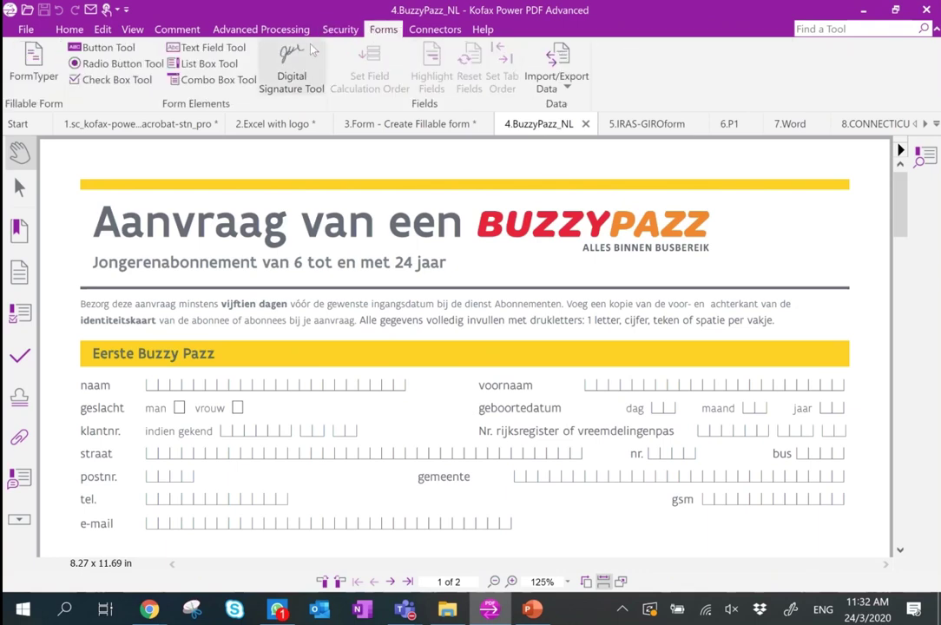
click(26, 65)
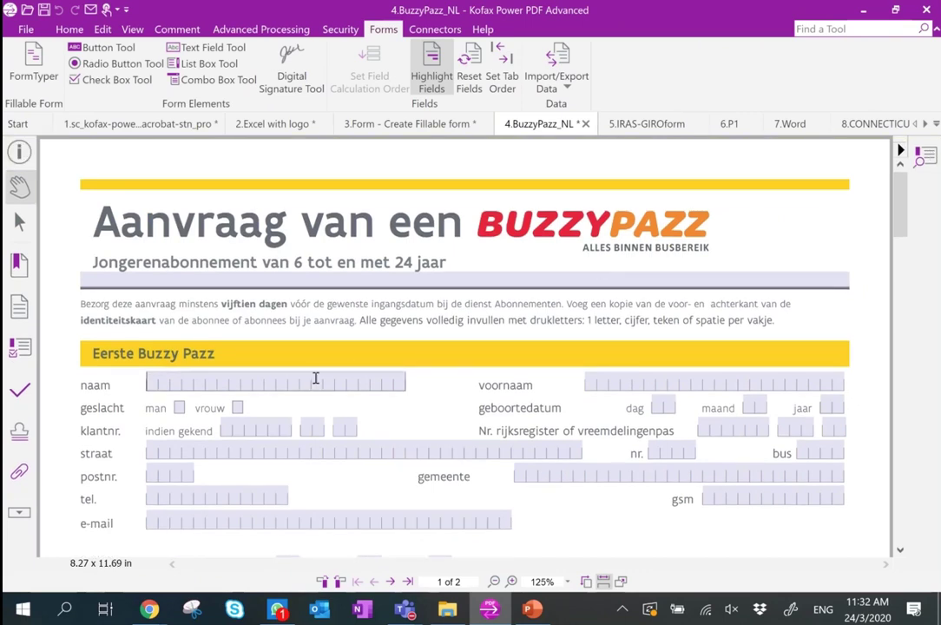
Enter a person's name in the naam field, correcting a missing letter.
click(155, 385)
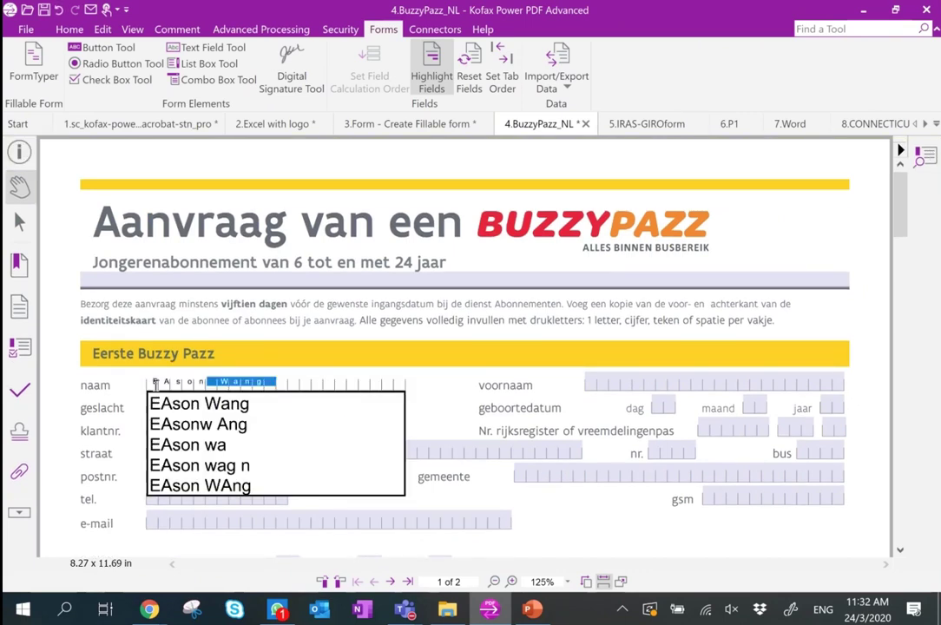
key(Left)
key(Left)
text(a)
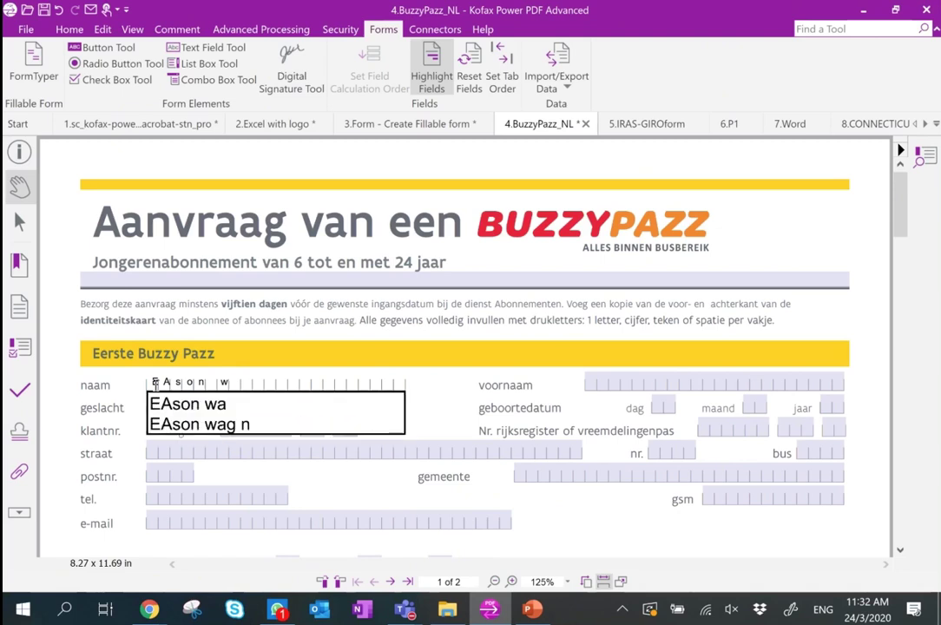
Fill the voornaam field with a long number and tick the man checkbox.
click(591, 384)
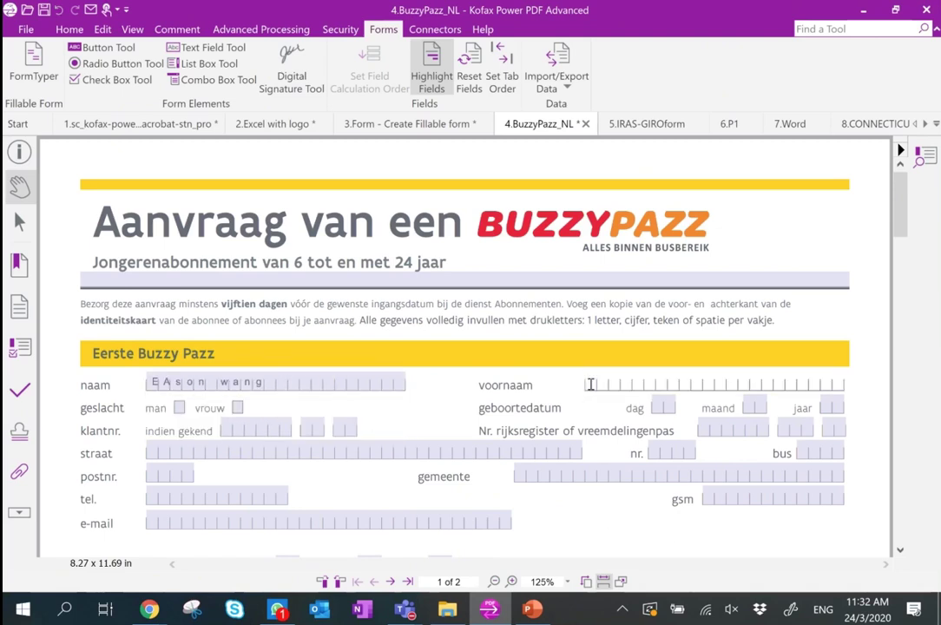
text(2394729748329749283432)
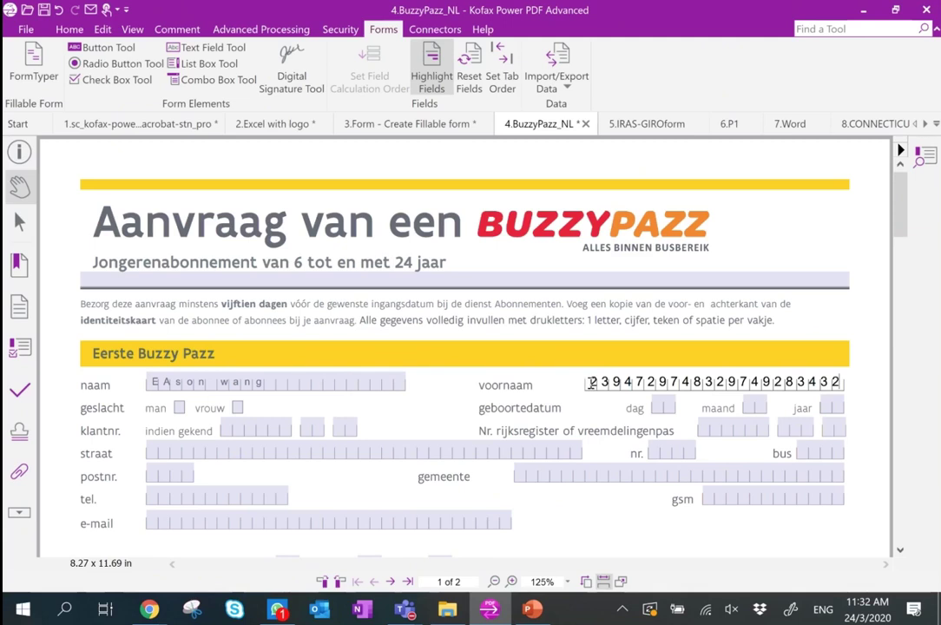
scroll(591, 385, down, 7)
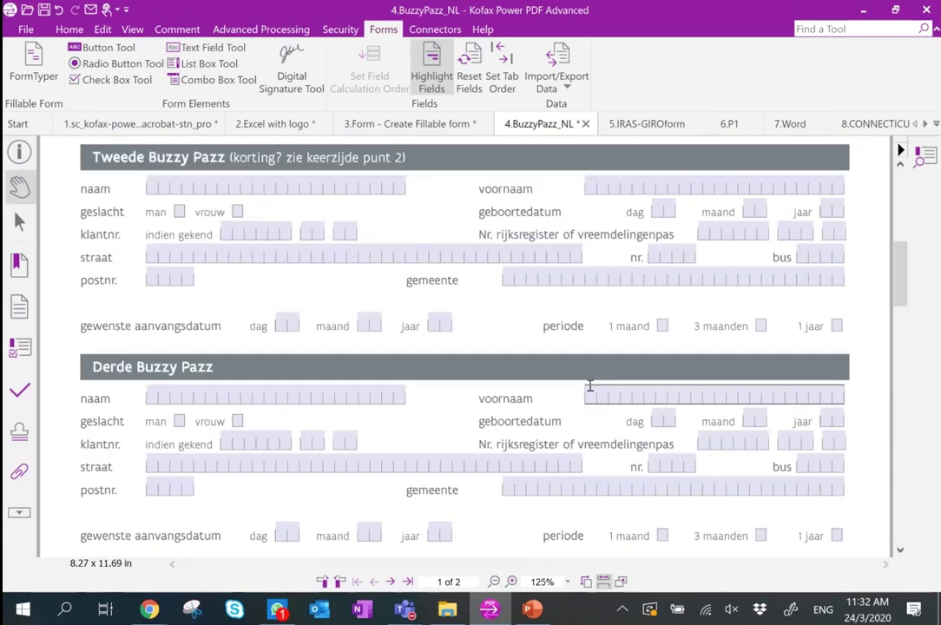
scroll(589, 384, up, 7)
scroll(590, 385, down, 1)
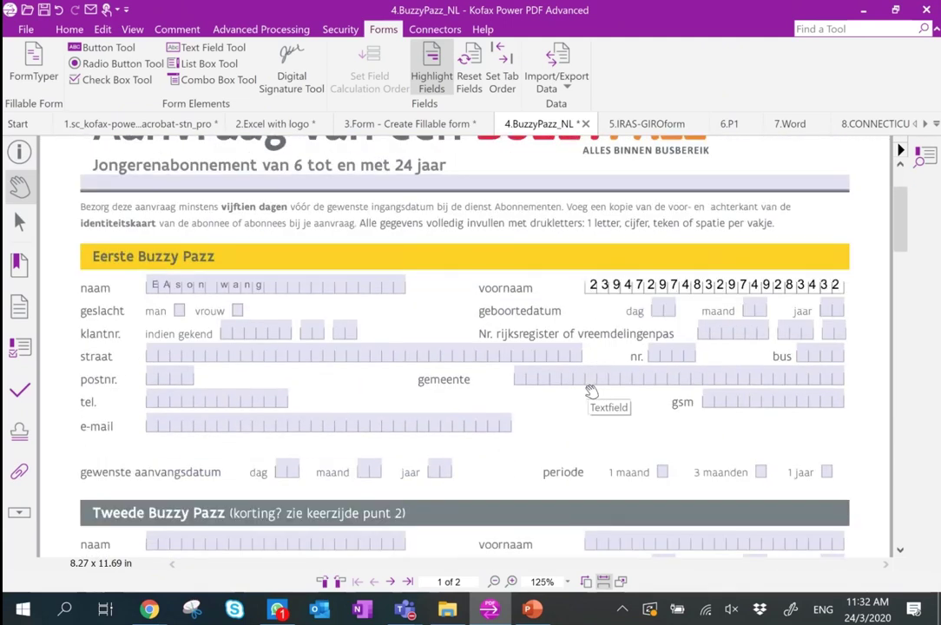
click(179, 311)
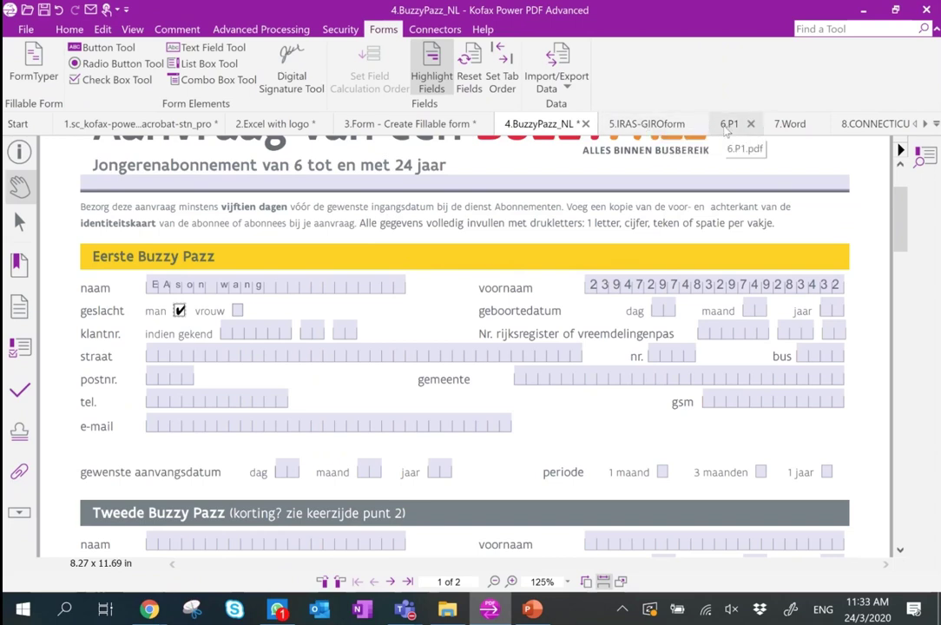
click(647, 124)
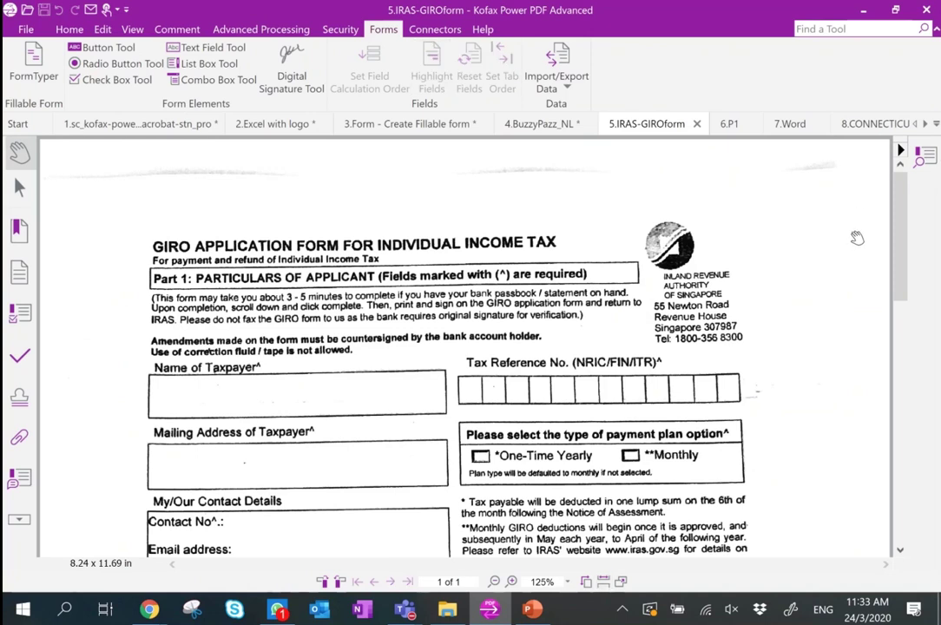
Run FormTyper on the IRAS GIRO form to make its fields fillable.
drag(903, 240, 908, 277)
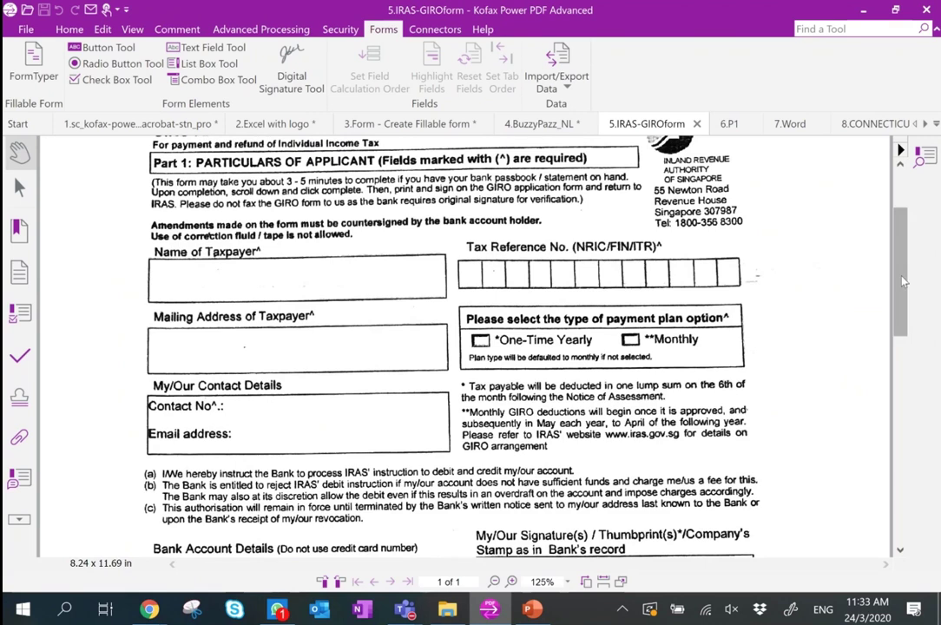
scroll(763, 233, down, 1)
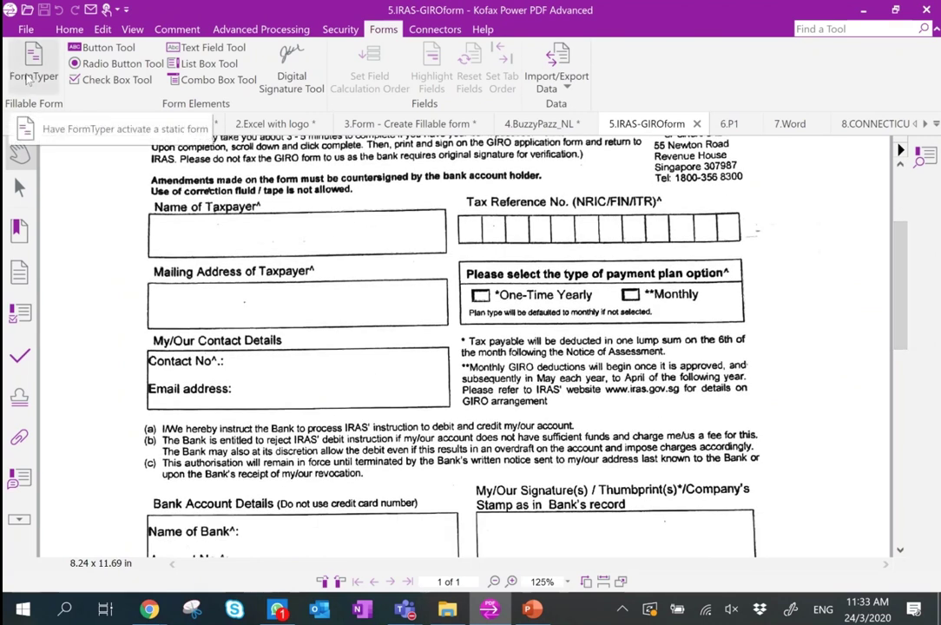
click(30, 65)
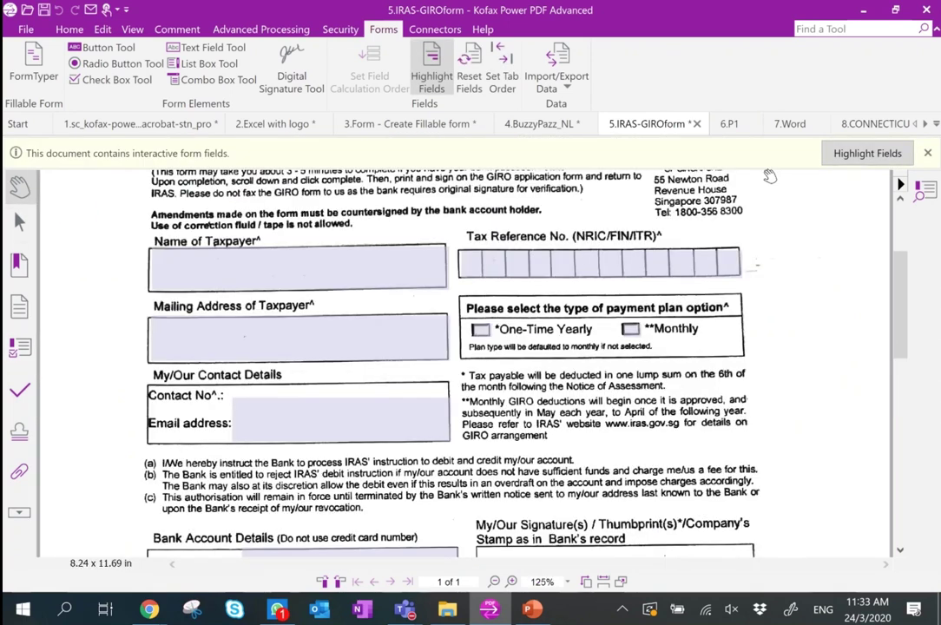
Enter the taxpayer's name in Name of Taxpayer and a reference value in Tax Reference No.
scroll(95, 278, down, 1)
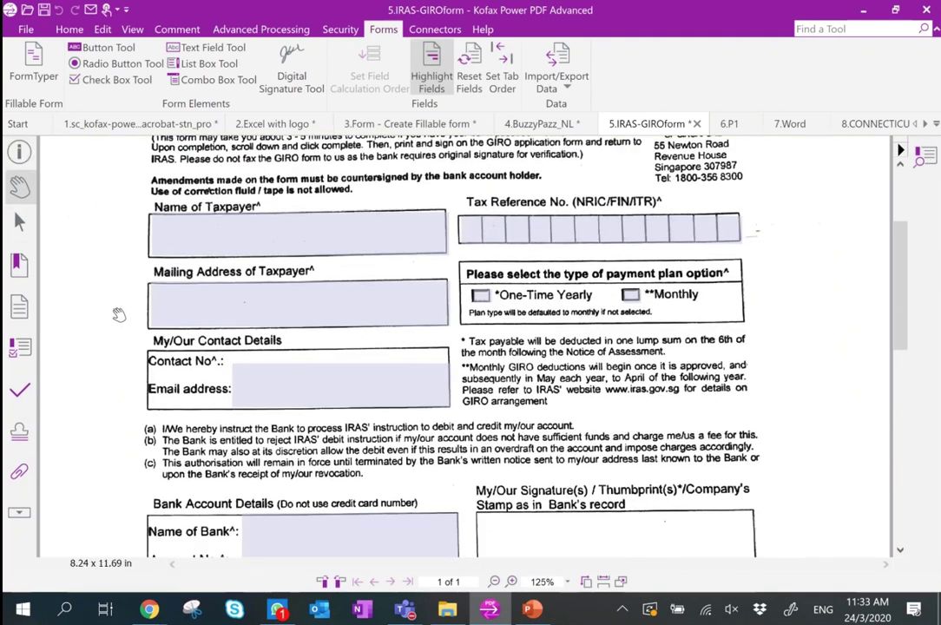
click(203, 234)
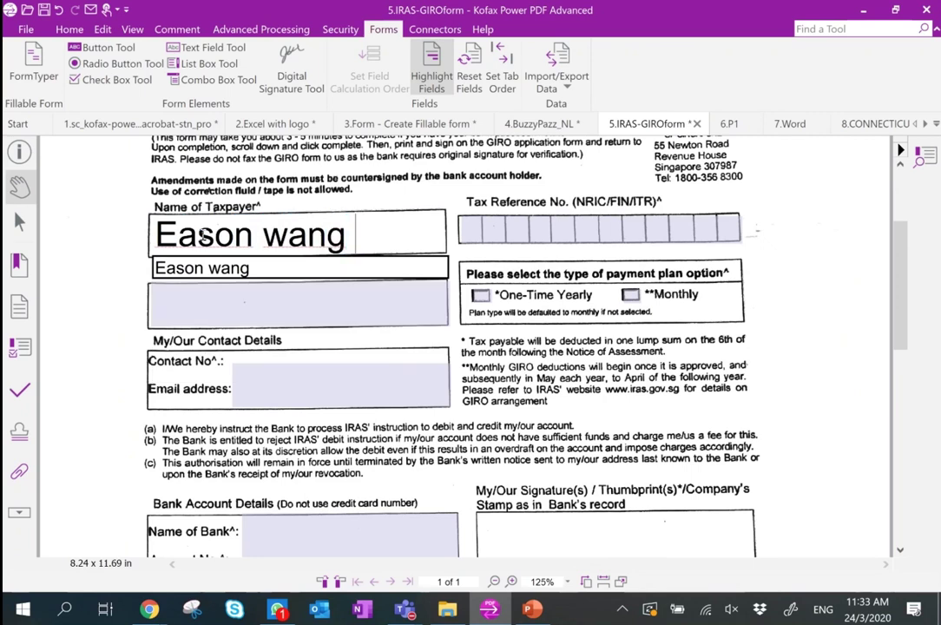
click(471, 227)
text(asdadasdsad)
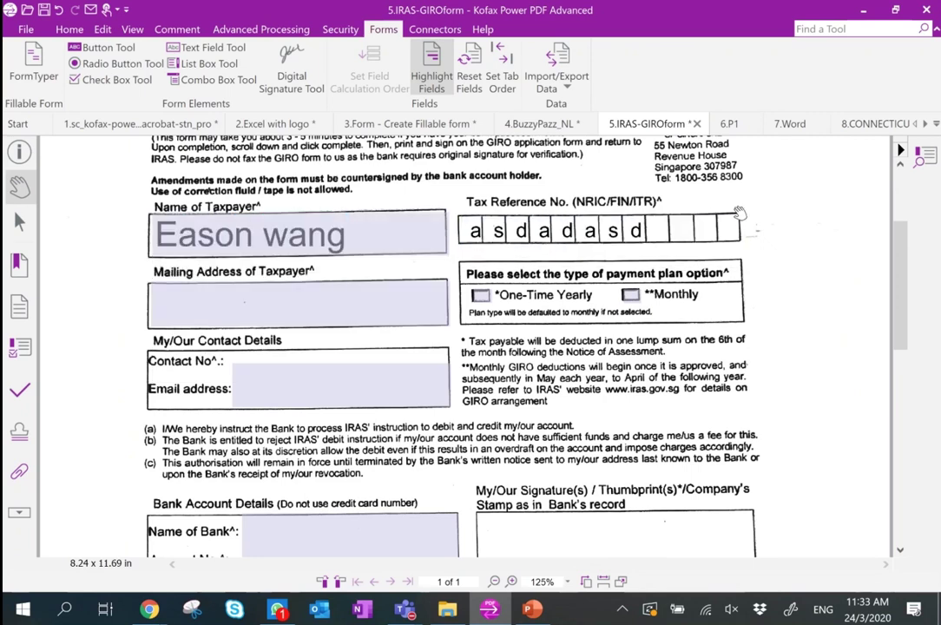
click(730, 124)
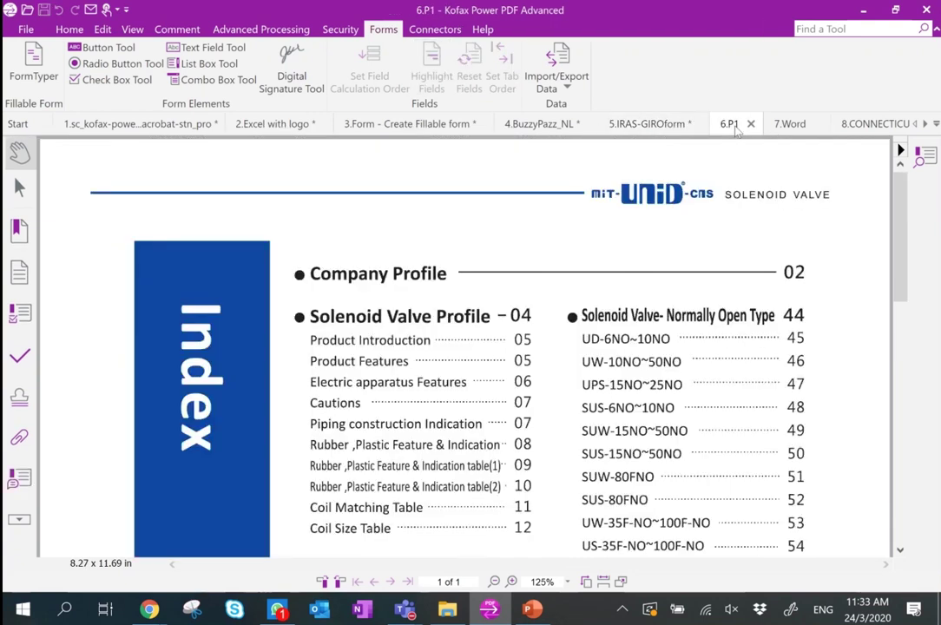
scroll(465, 347, down, 5)
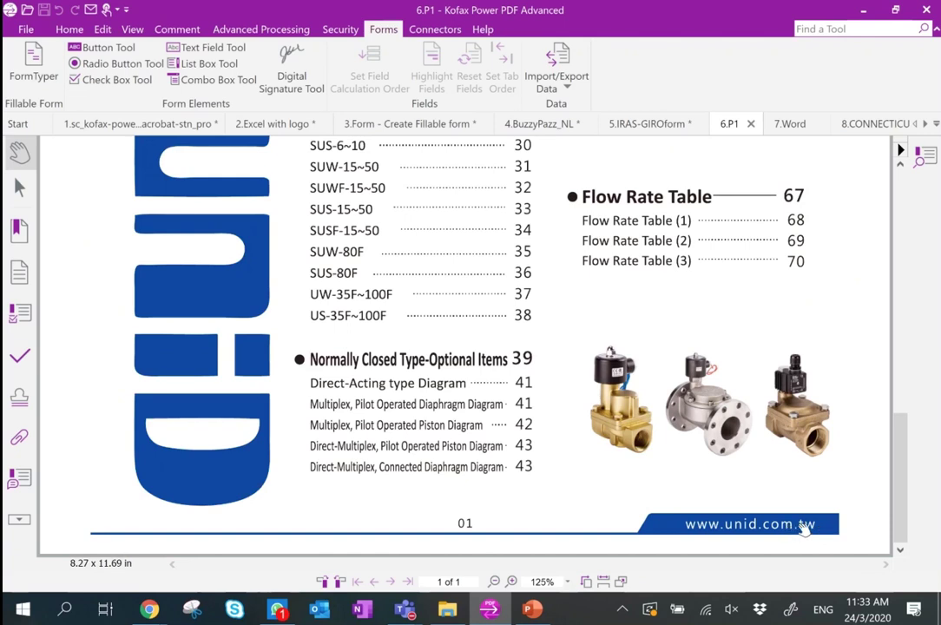
click(101, 29)
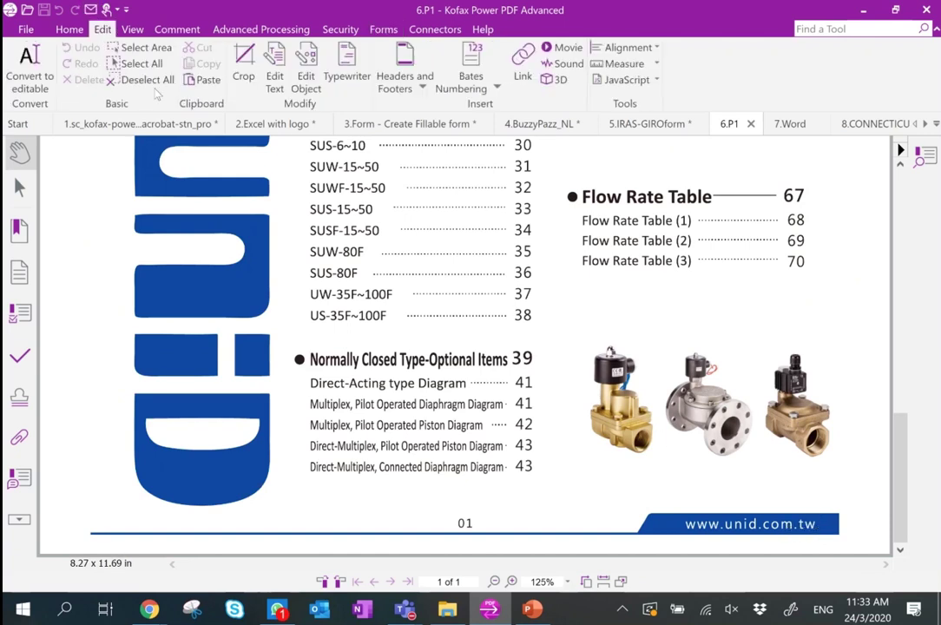
click(306, 80)
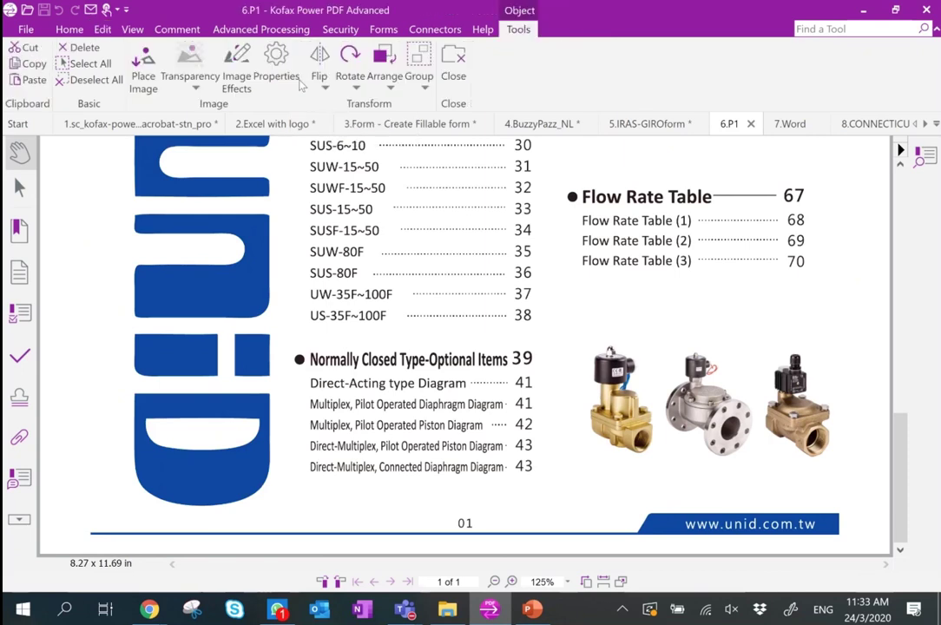
click(748, 525)
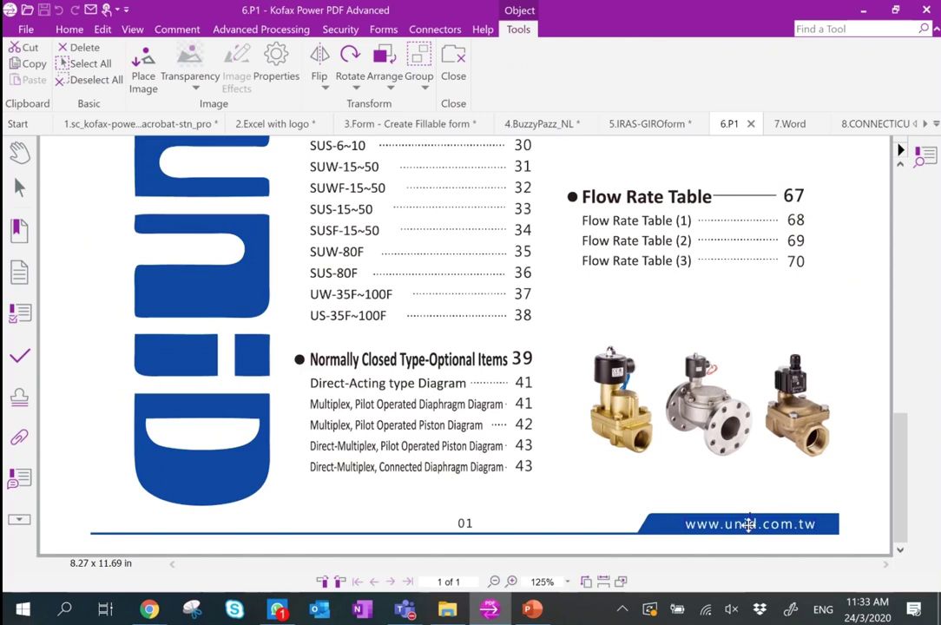
key(Delete)
click(634, 423)
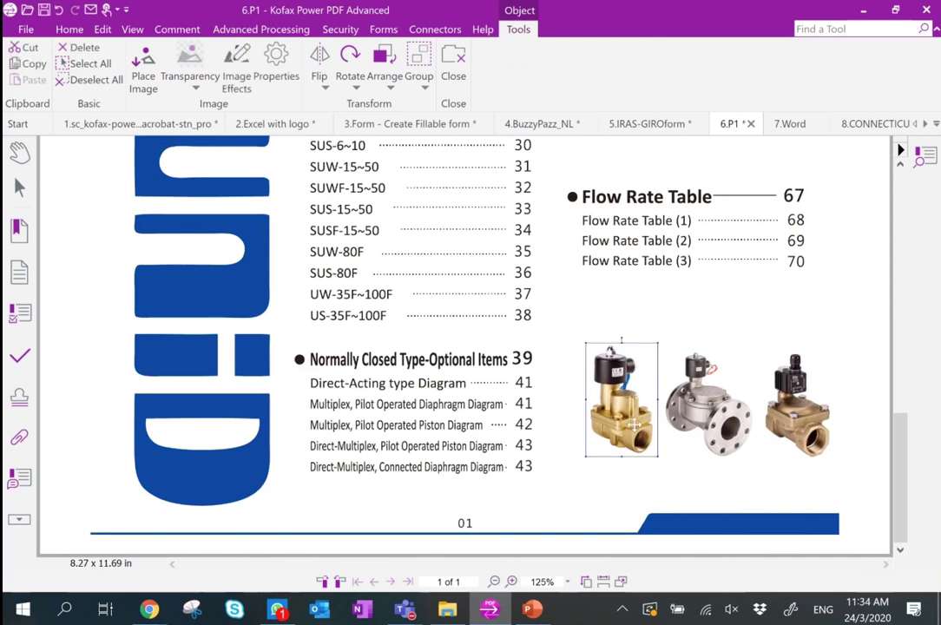
key(Delete)
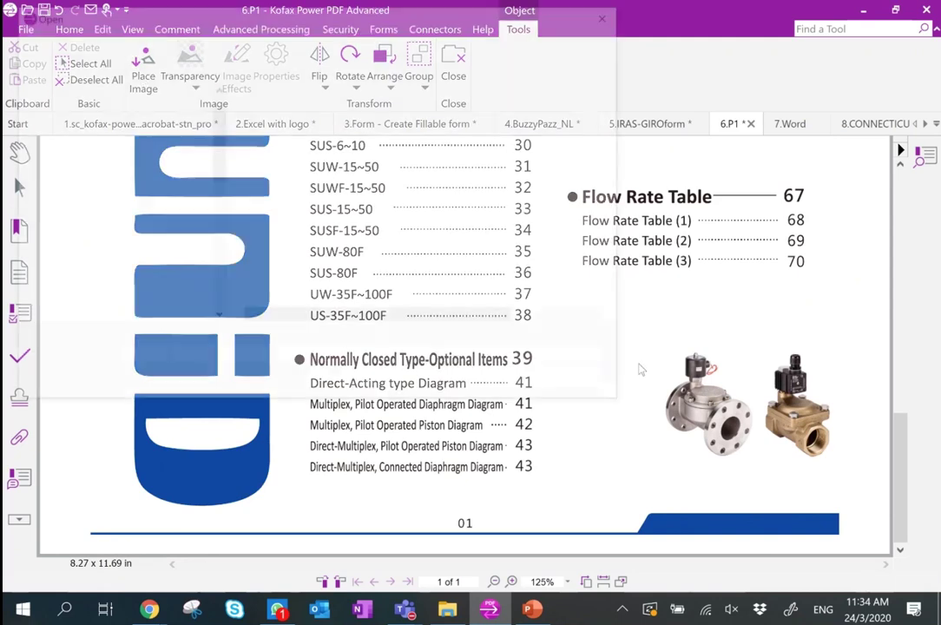
Place the Pipe_Cutting_Machine picture on 6.P1 and drag it beside the valve photos.
click(539, 367)
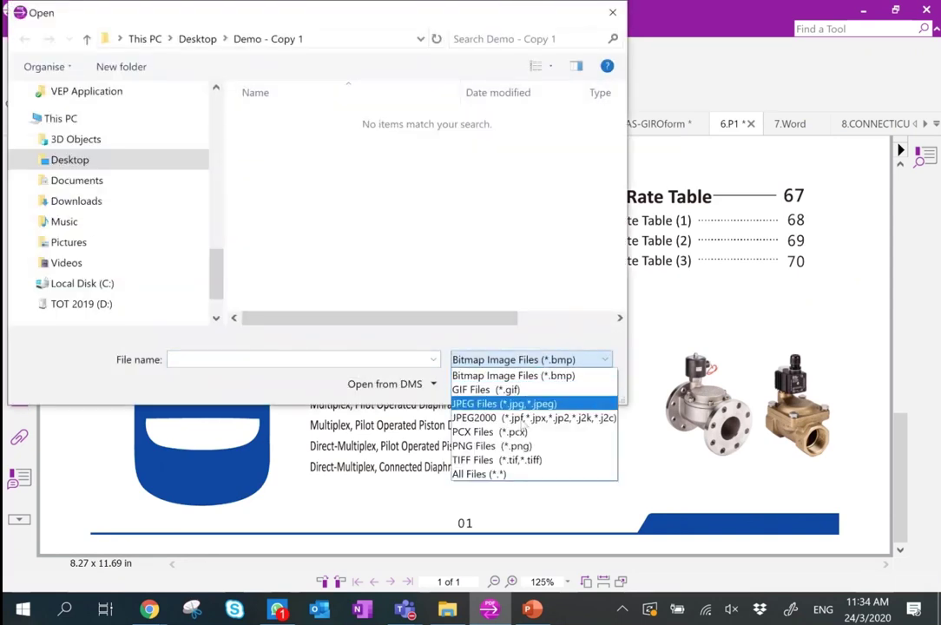
click(514, 474)
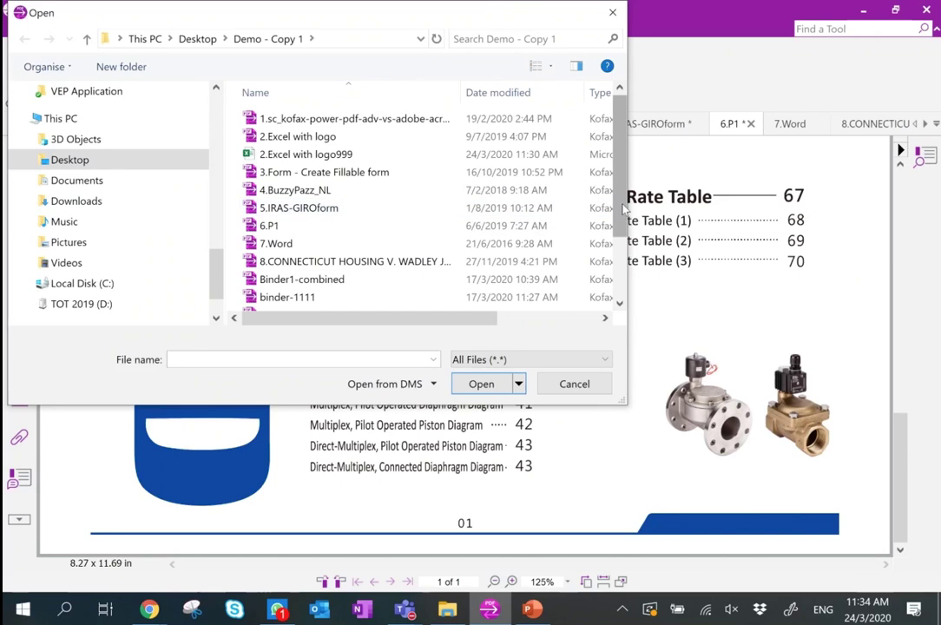
scroll(360, 260, down, 2)
click(367, 268)
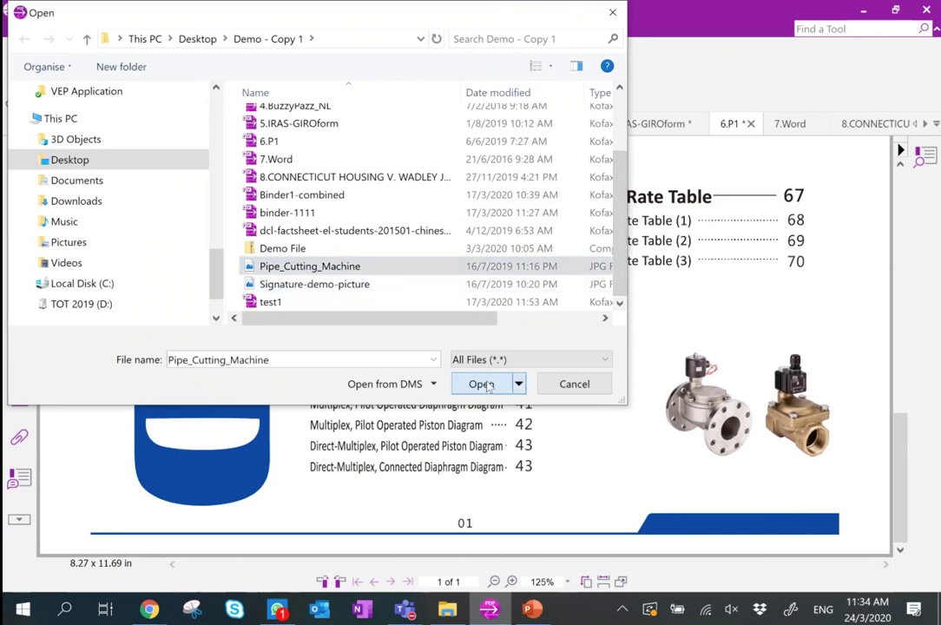
click(481, 383)
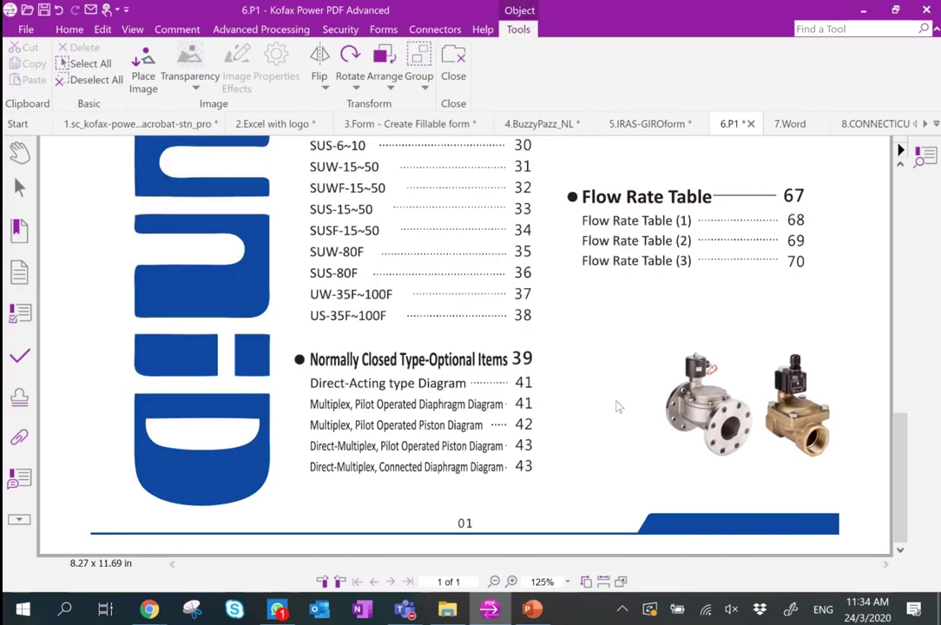
drag(560, 395, 599, 413)
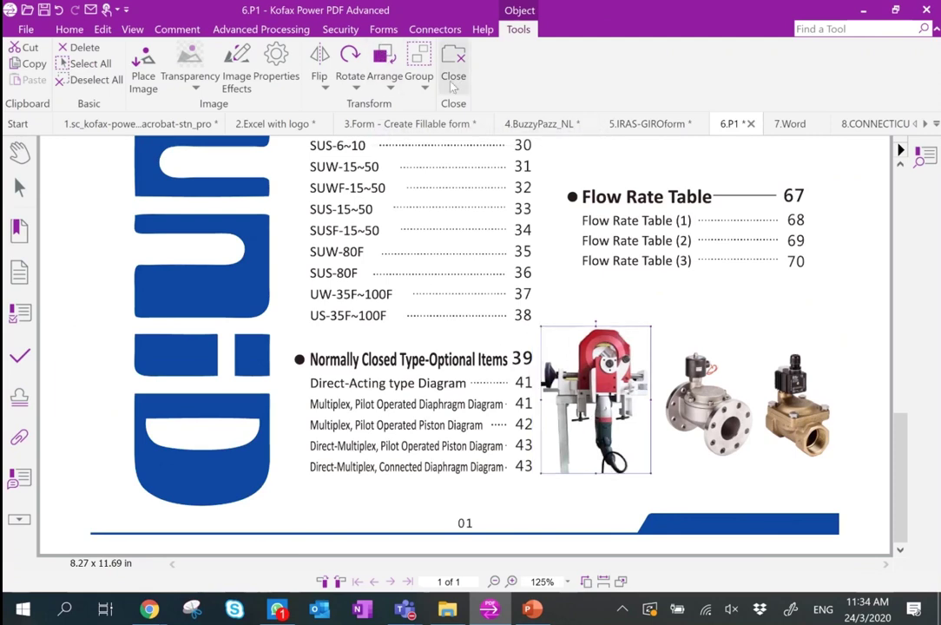
click(19, 152)
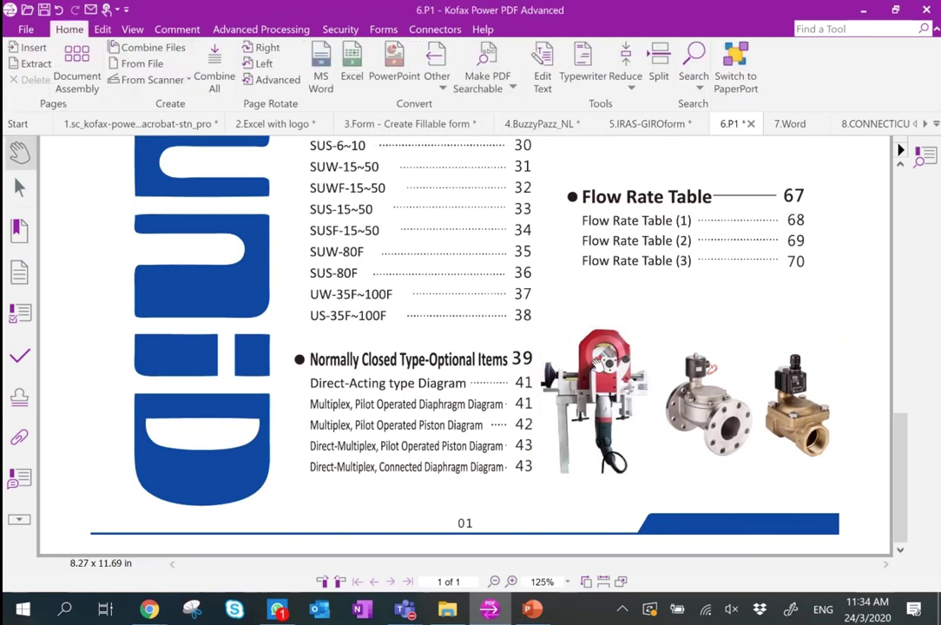
right_click(275, 613)
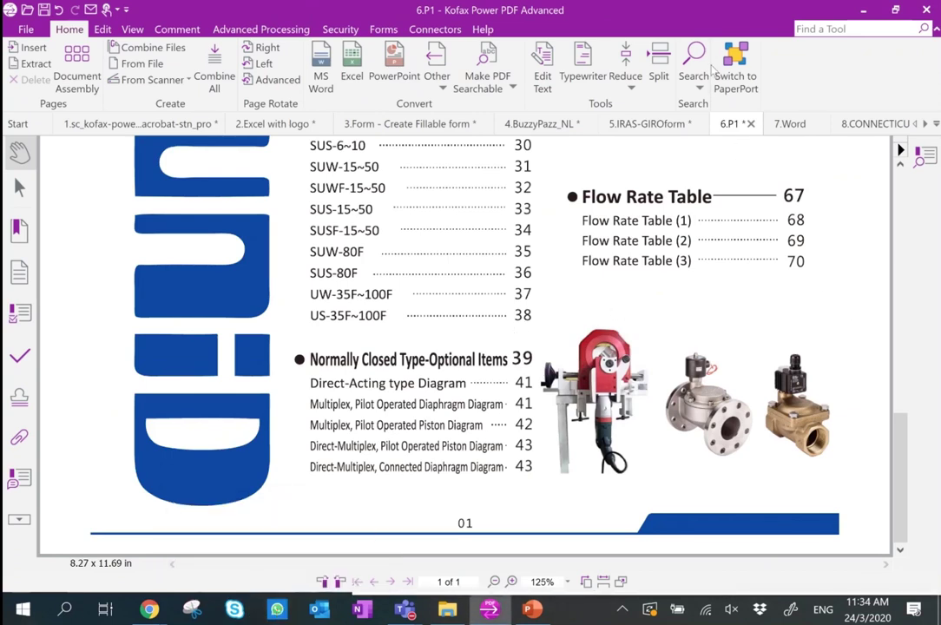
click(788, 124)
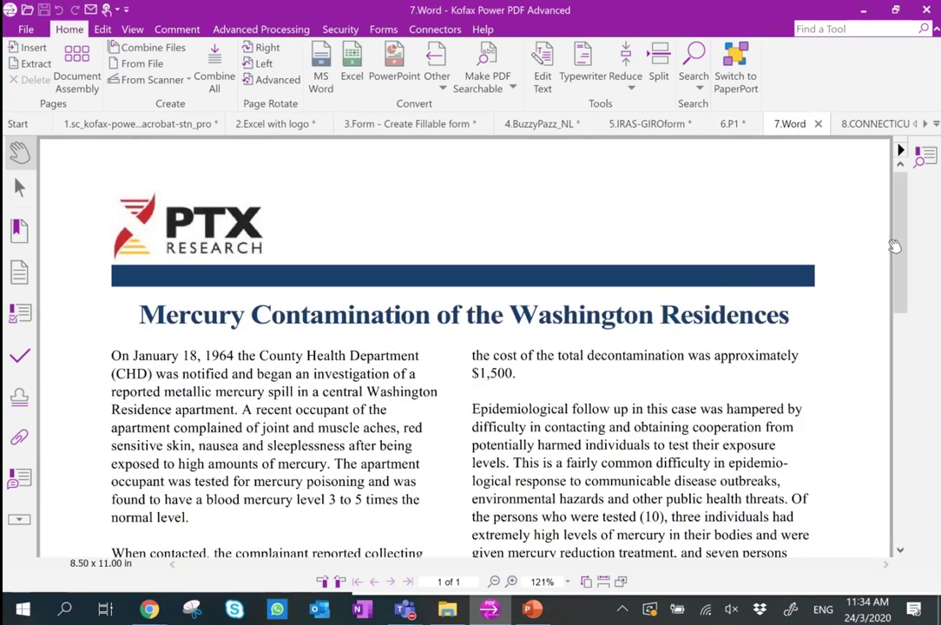
Mark 'On January 18, 1964' for redaction and apply it permanently.
scroll(899, 244, down, 3)
scroll(899, 244, up, 2)
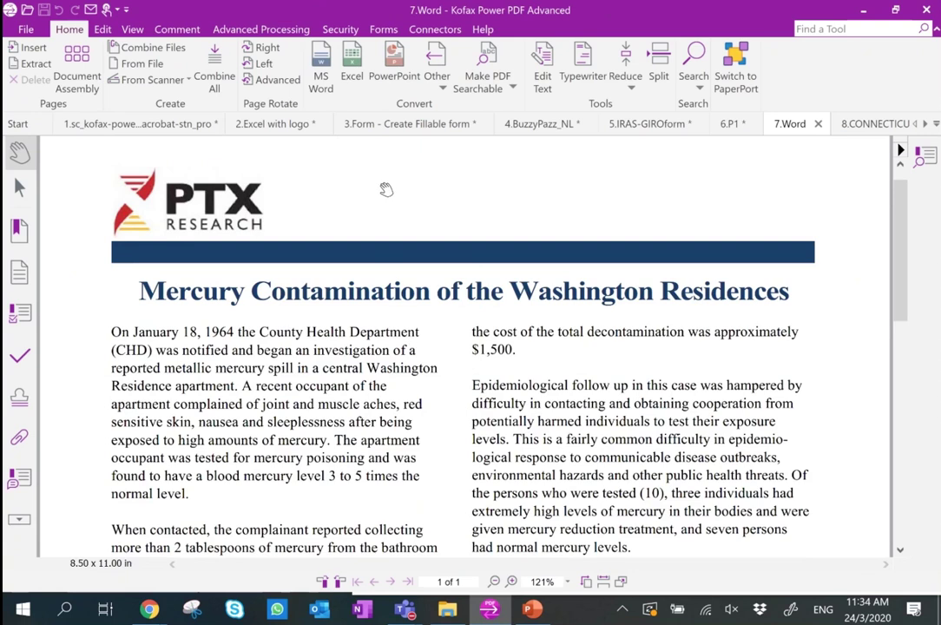
click(347, 33)
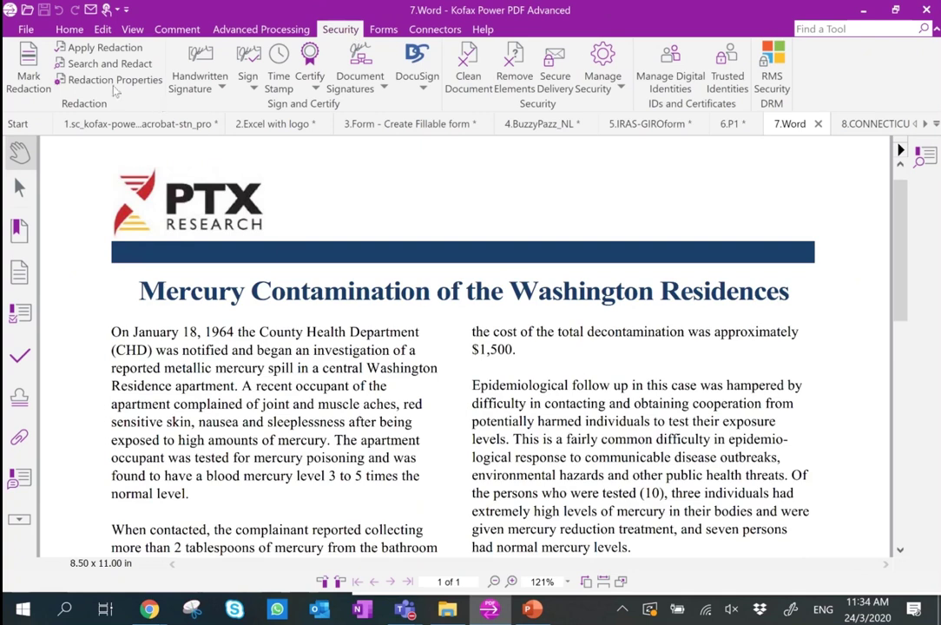
click(29, 71)
drag(90, 303, 236, 339)
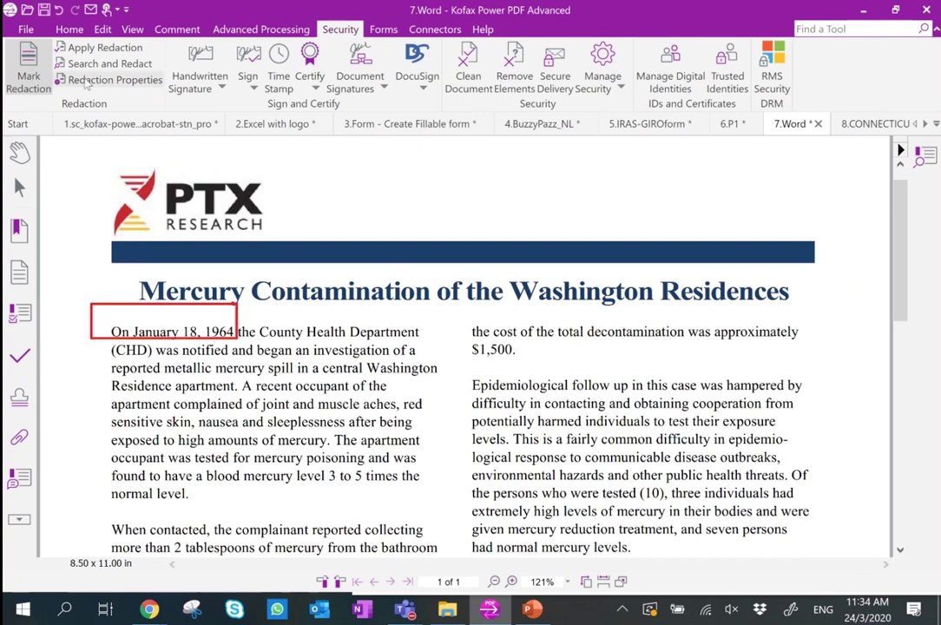
click(100, 48)
click(466, 342)
Remove the hidden document elements and metadata after redacting.
click(549, 344)
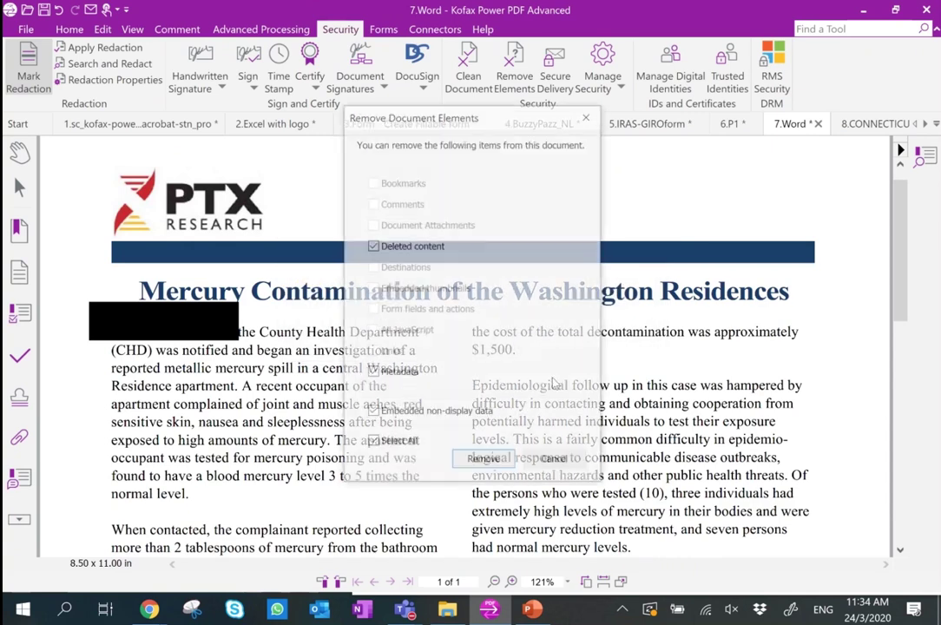
click(513, 464)
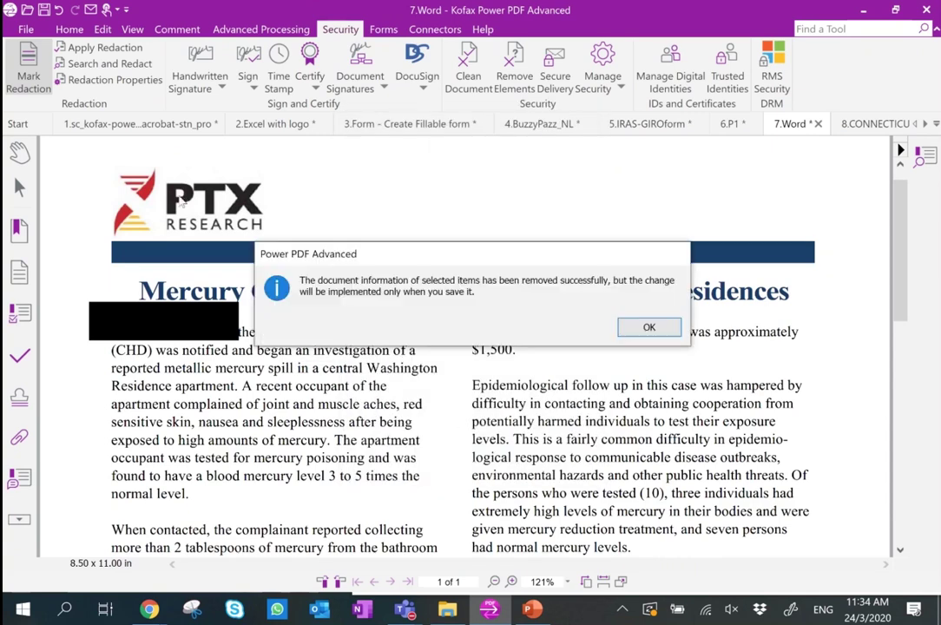
click(651, 327)
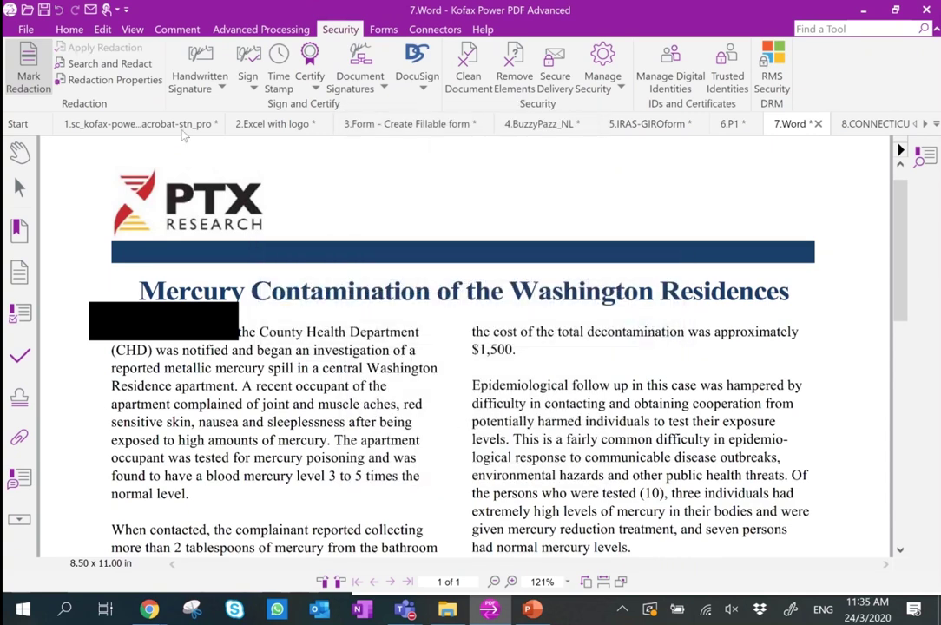
Search for the whole word 'the' and mark all results for redaction.
click(119, 67)
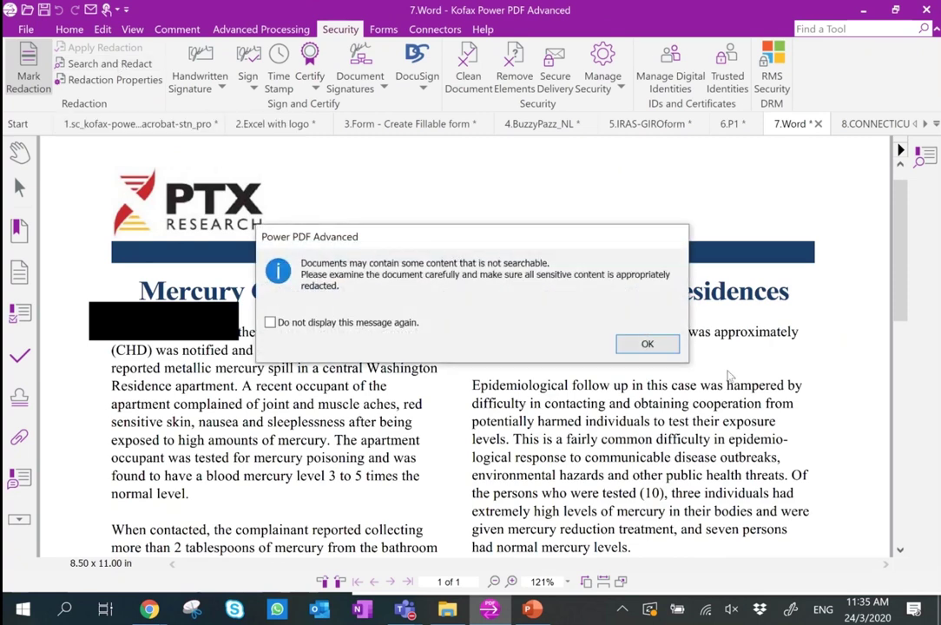
click(670, 351)
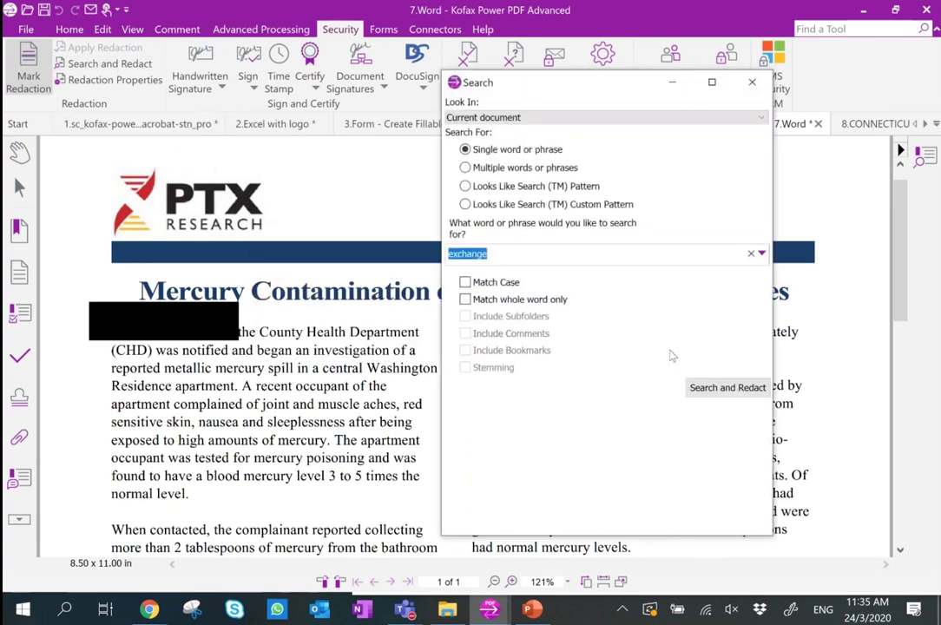
click(496, 302)
text(the)
click(740, 388)
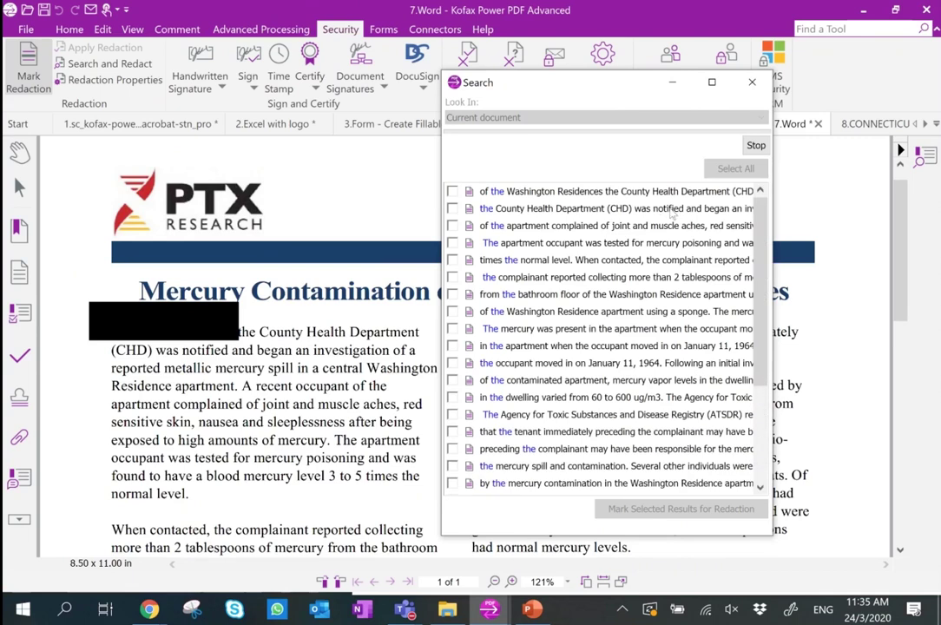
click(737, 161)
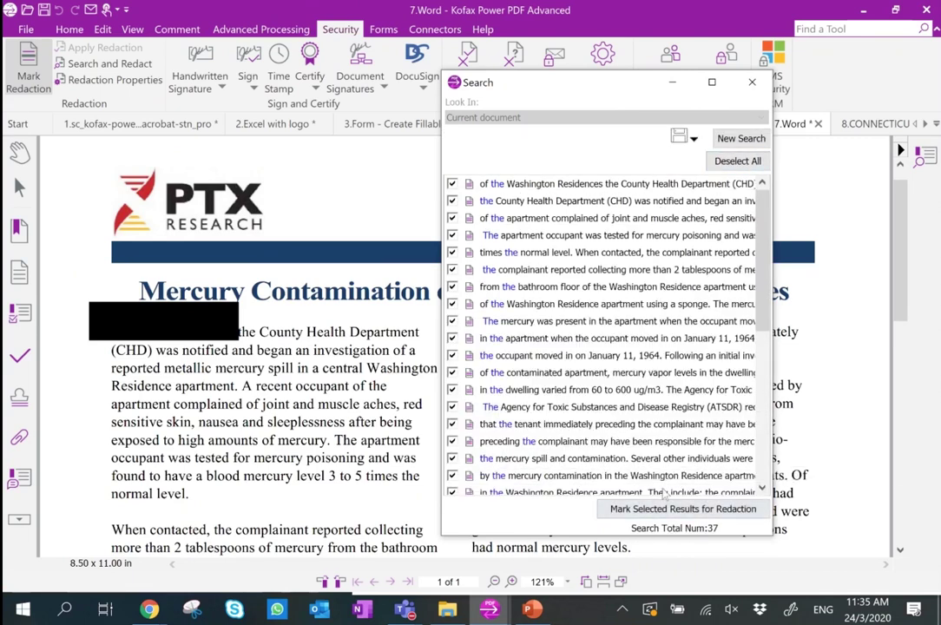
click(670, 508)
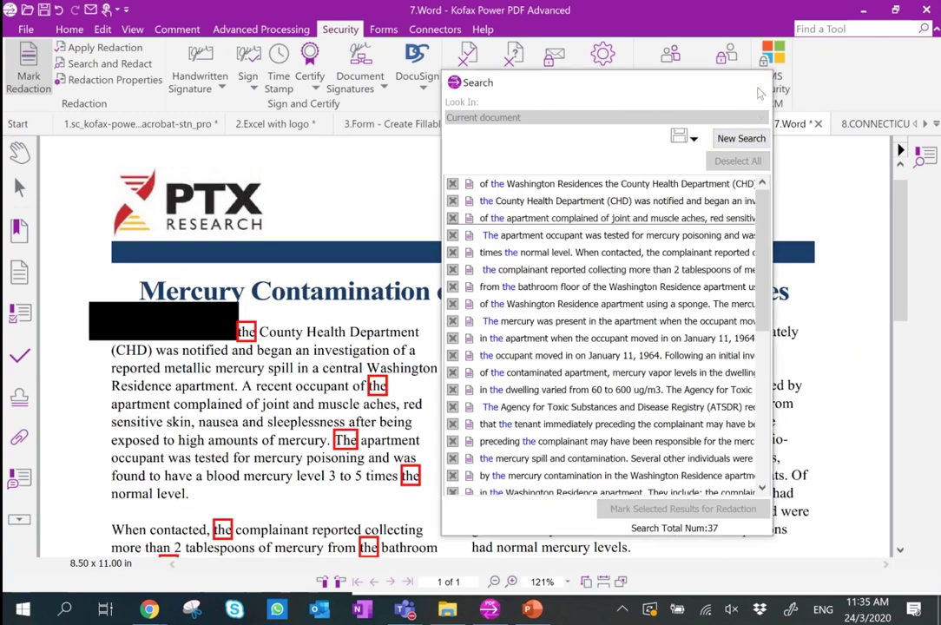
Apply the 'the' redactions and remove the hidden document elements.
click(758, 91)
click(95, 48)
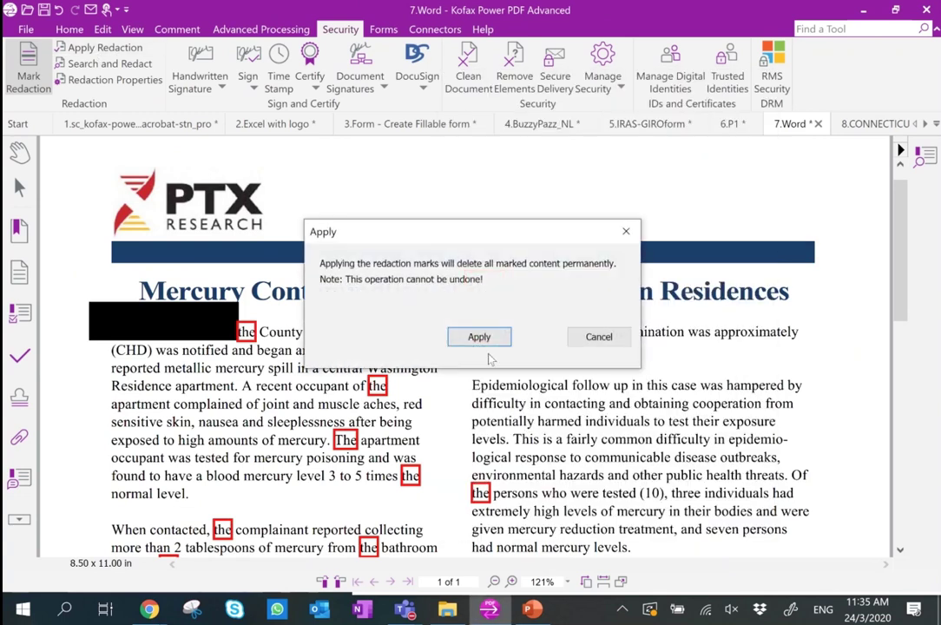
key(Return)
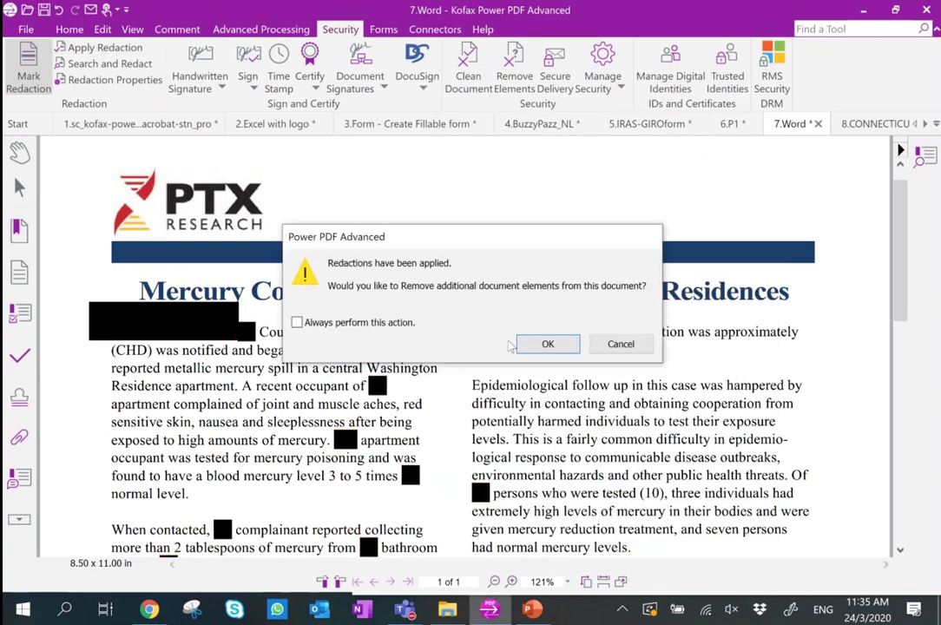
click(525, 341)
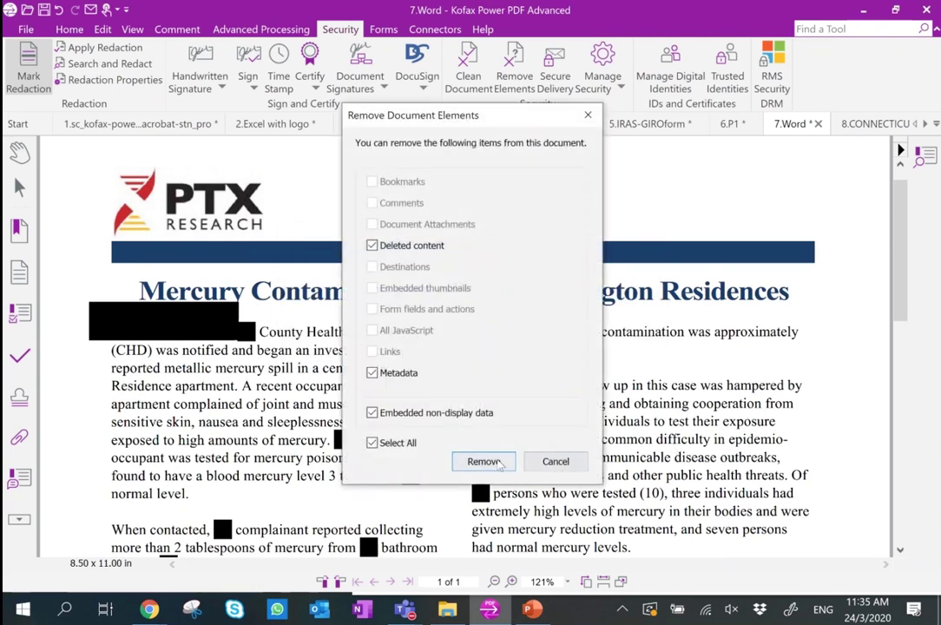
click(484, 461)
click(651, 328)
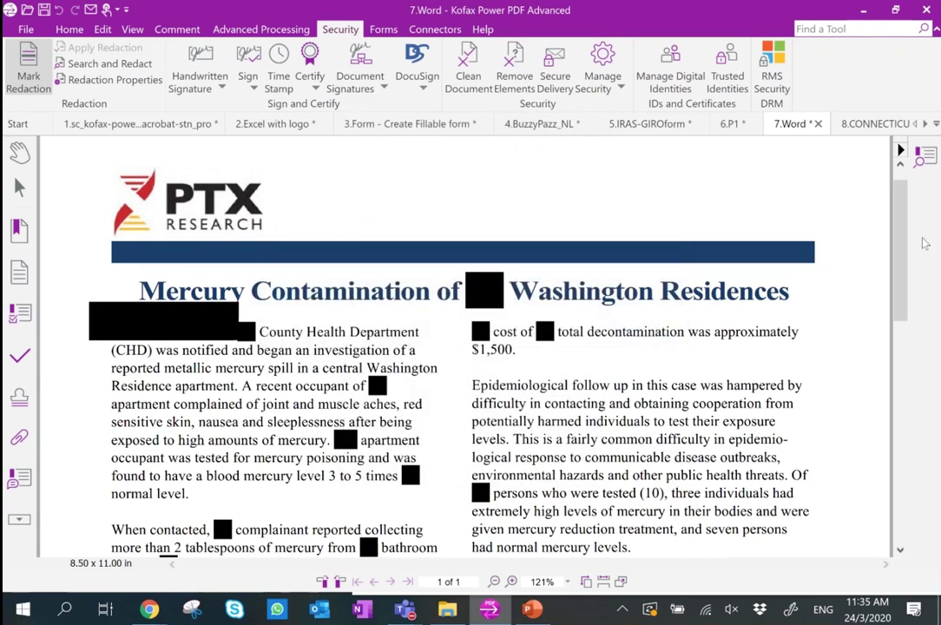
scroll(861, 262, down, 10)
Choose Password Security in Document Properties and require a permissions password.
scroll(860, 261, up, 10)
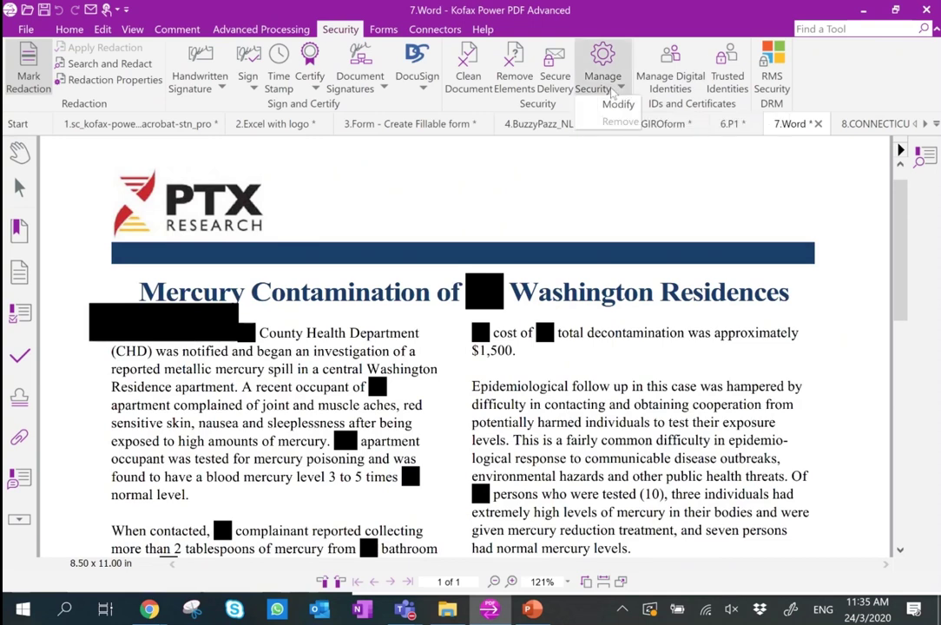
key(ctrl+d)
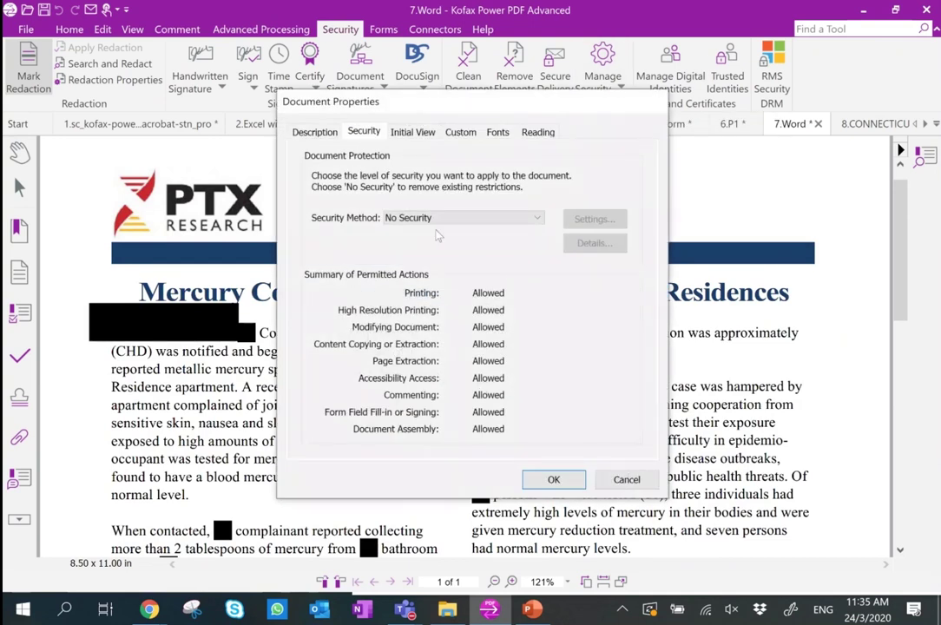
drag(516, 99, 508, 117)
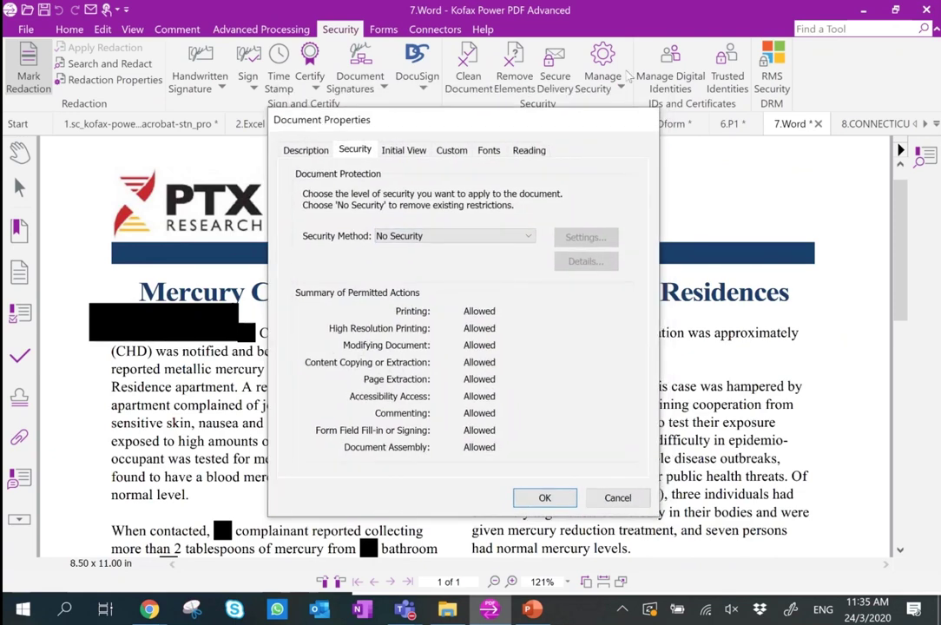
click(465, 227)
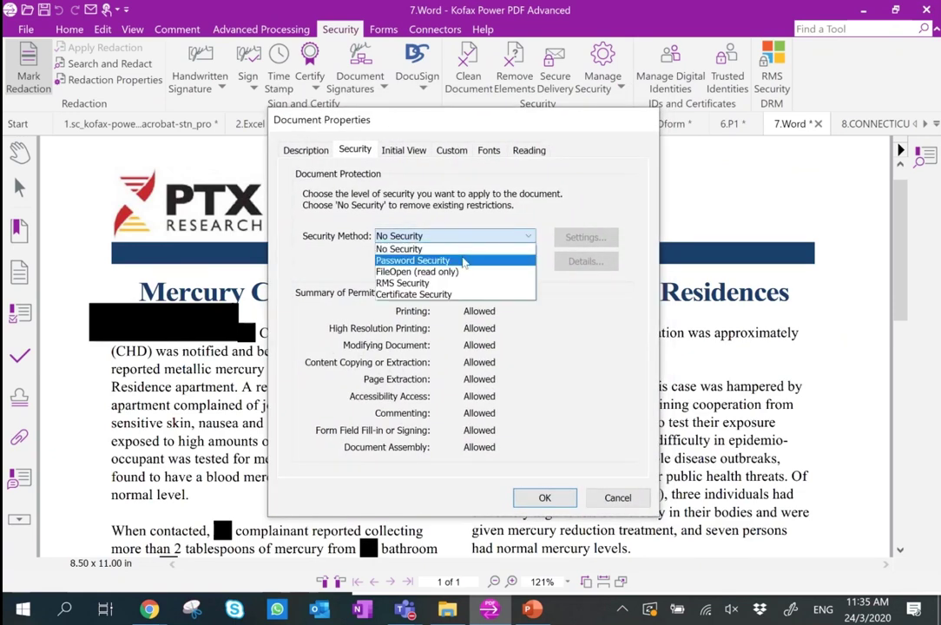
click(464, 261)
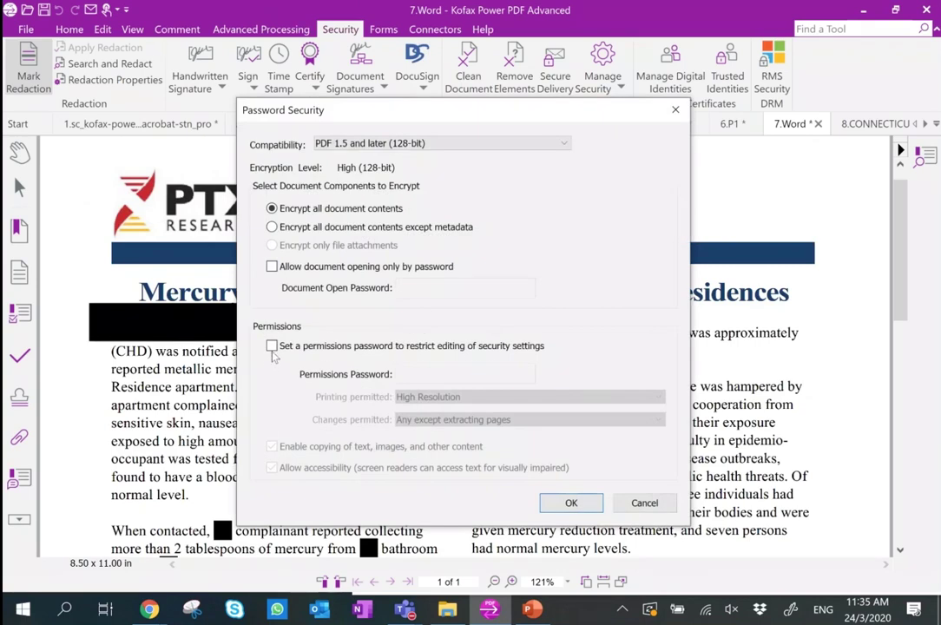
click(287, 349)
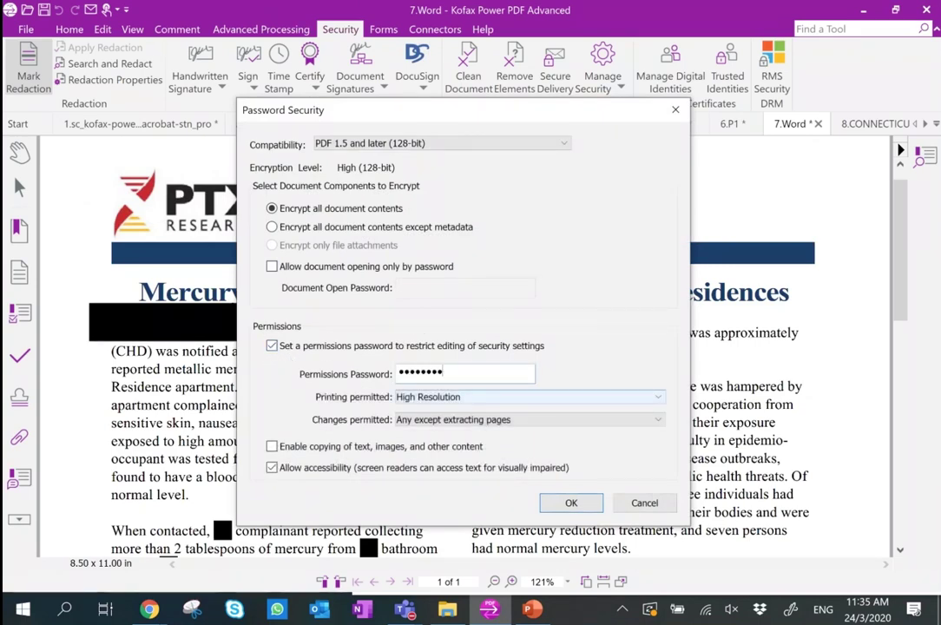
Set printing to not allowed and changes to none, then confirm the security settings.
click(525, 398)
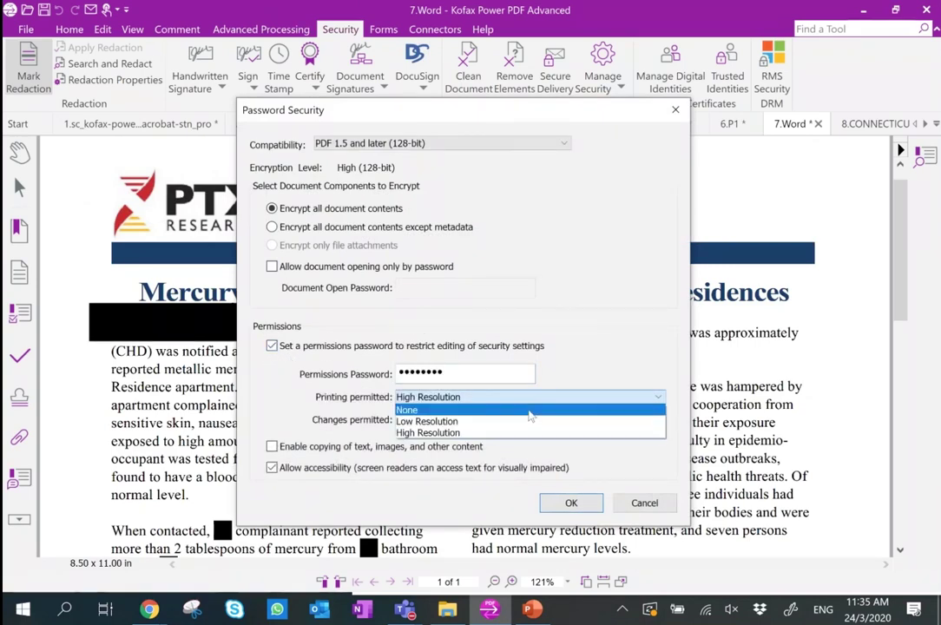
click(531, 408)
click(512, 419)
click(512, 429)
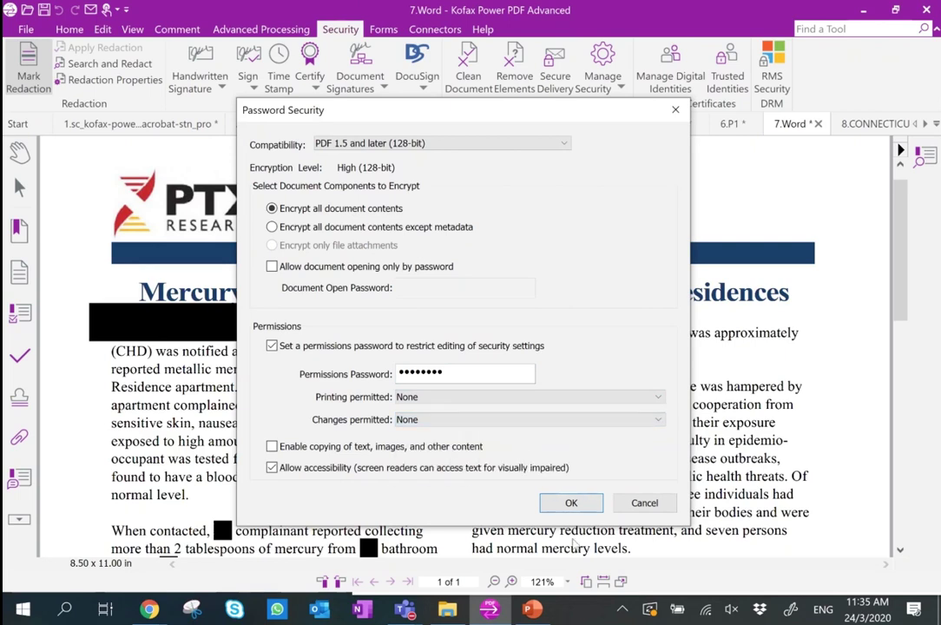
click(571, 505)
click(617, 354)
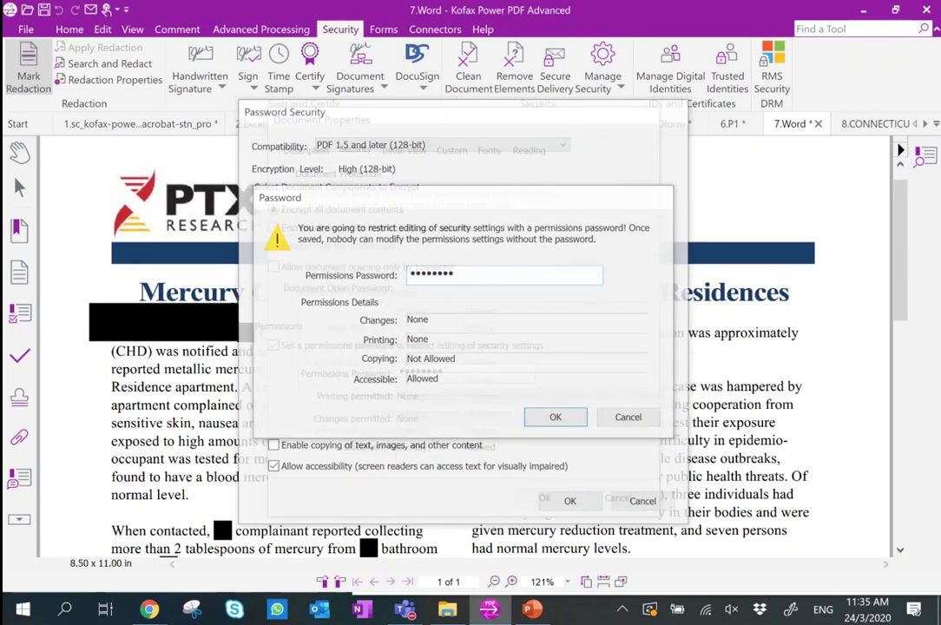
key(Return)
click(612, 351)
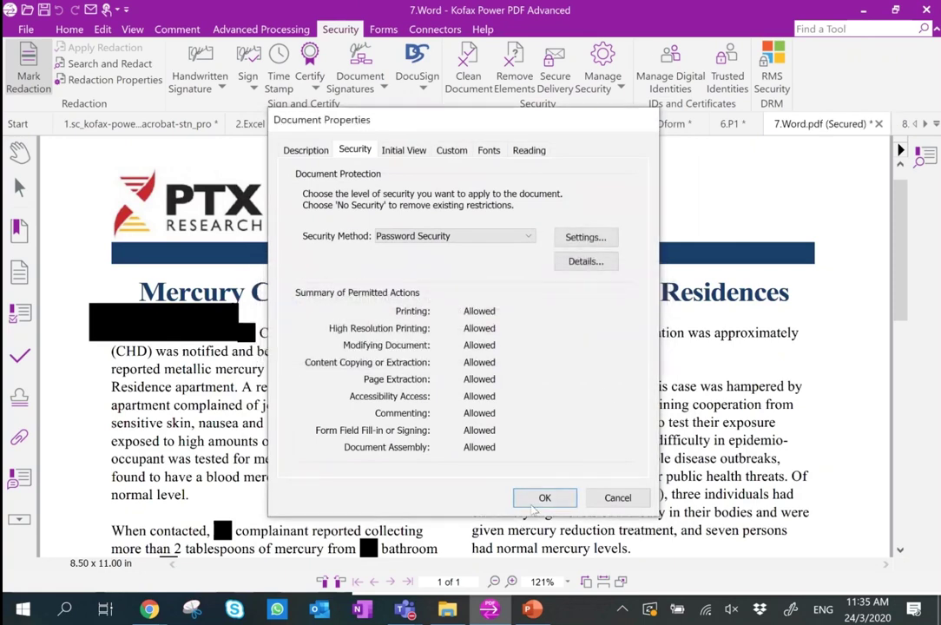
key(Return)
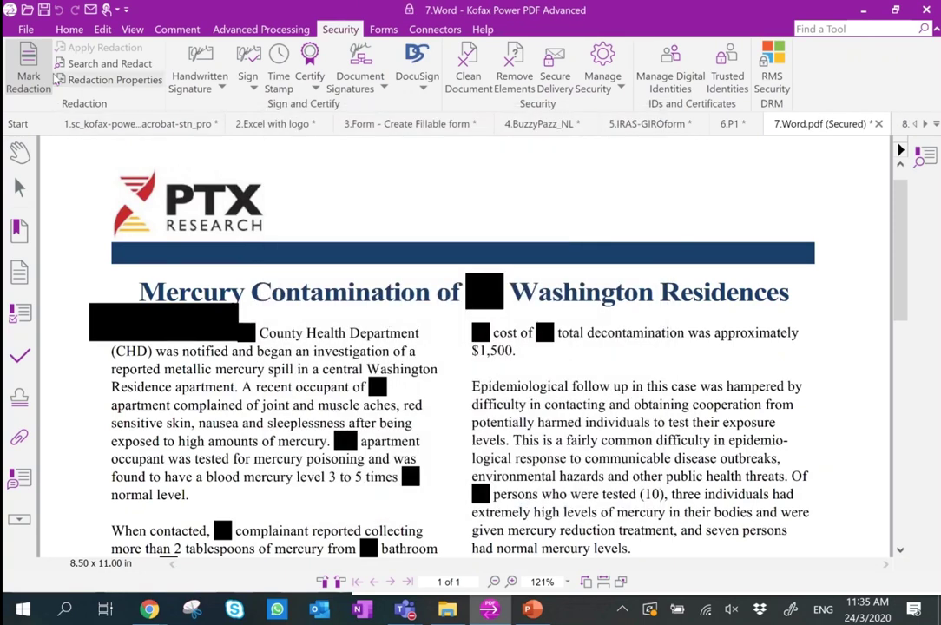
Save As the secured report into the Desktop folder under the name demo-locked123.
click(26, 29)
click(44, 141)
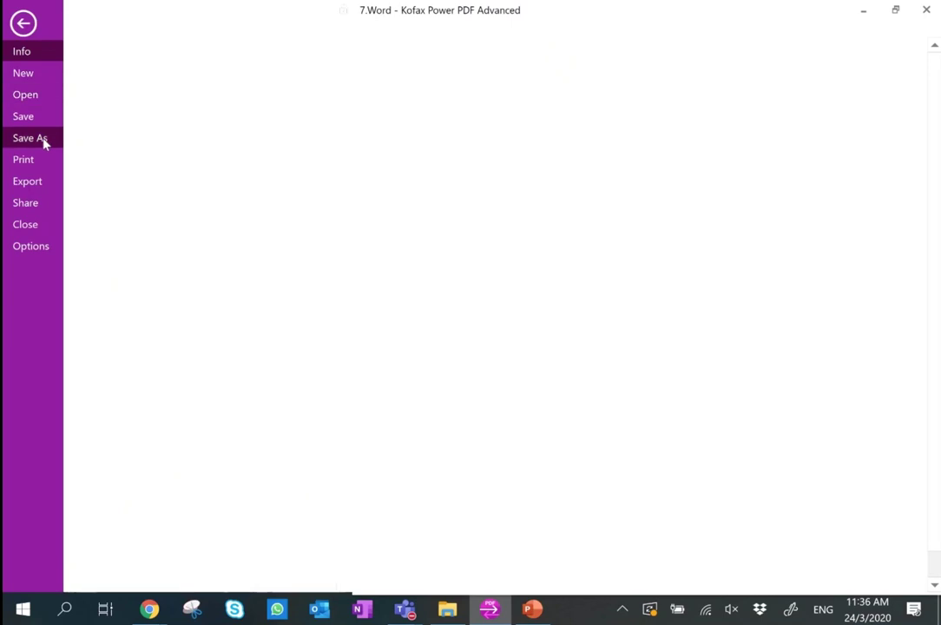
click(219, 444)
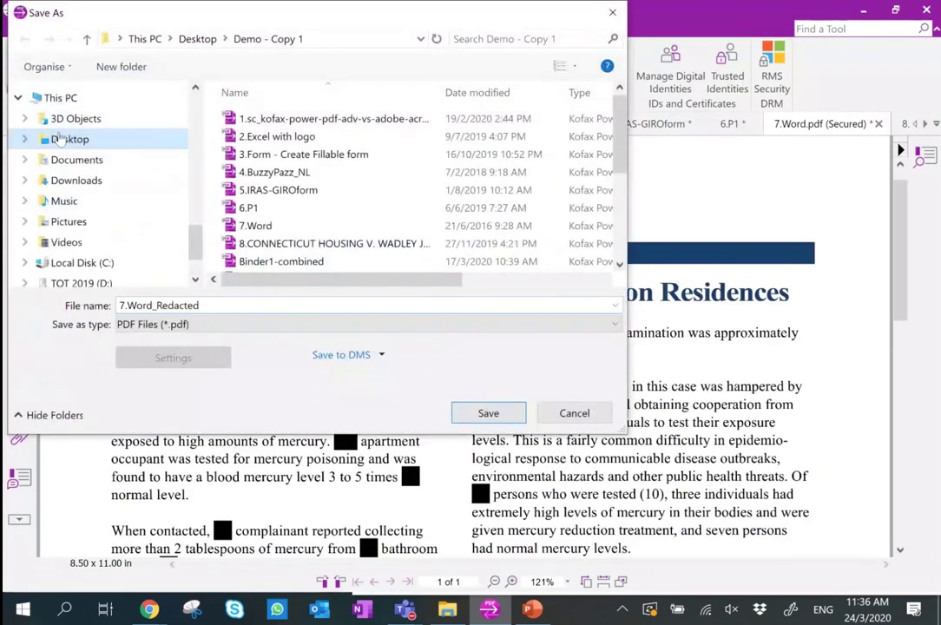
click(57, 139)
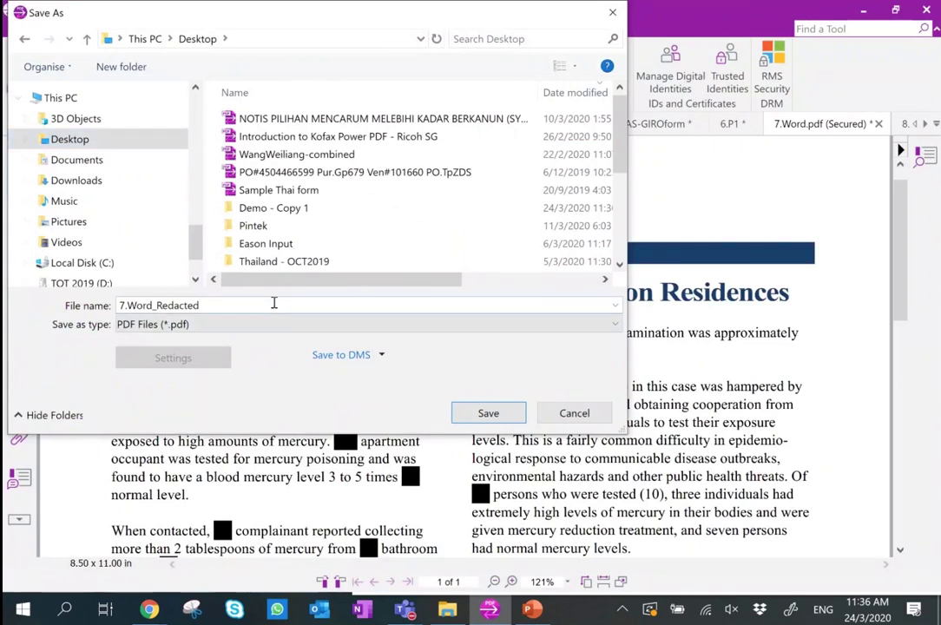
text(coked)
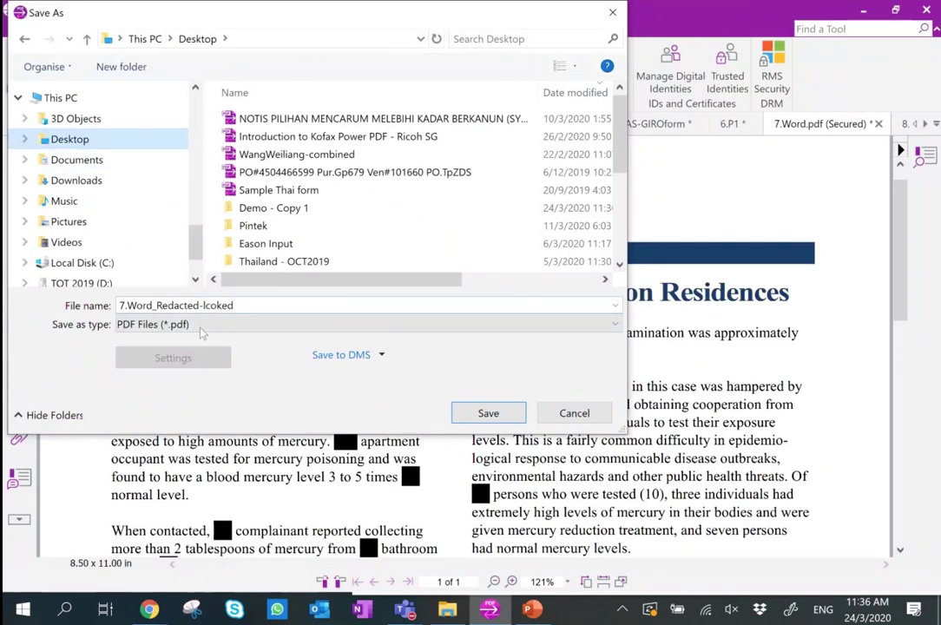
drag(250, 303, 79, 293)
text(demo-)
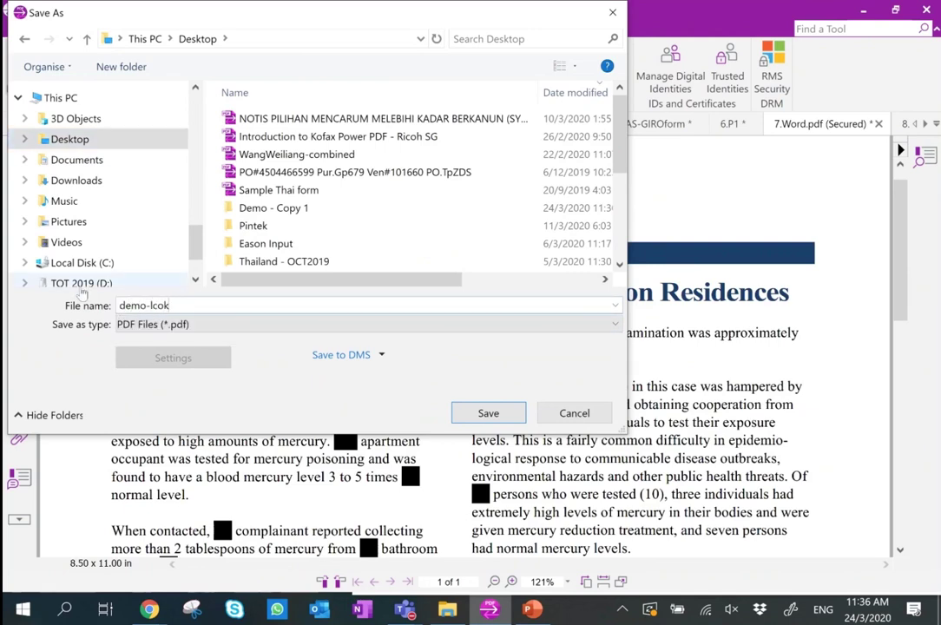
text(locked123)
click(516, 418)
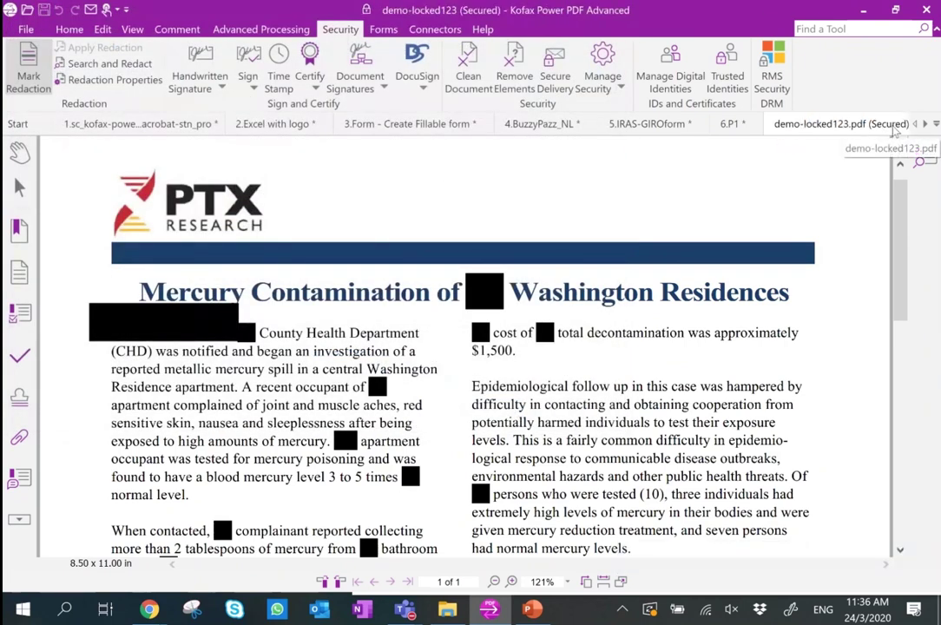
Close demo-locked123 and reopen it from Recent Documents, fitted to window width.
click(925, 124)
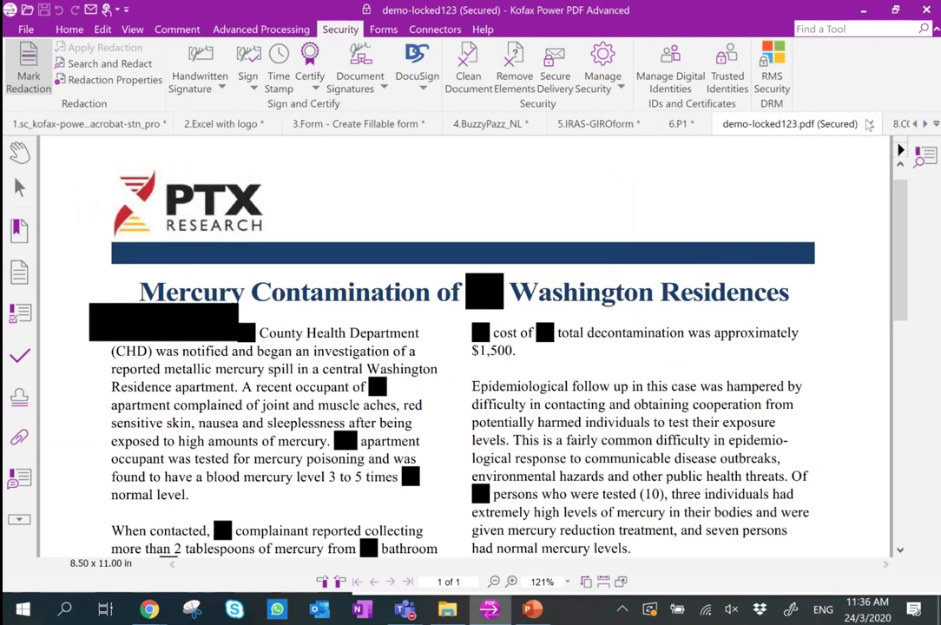
click(869, 124)
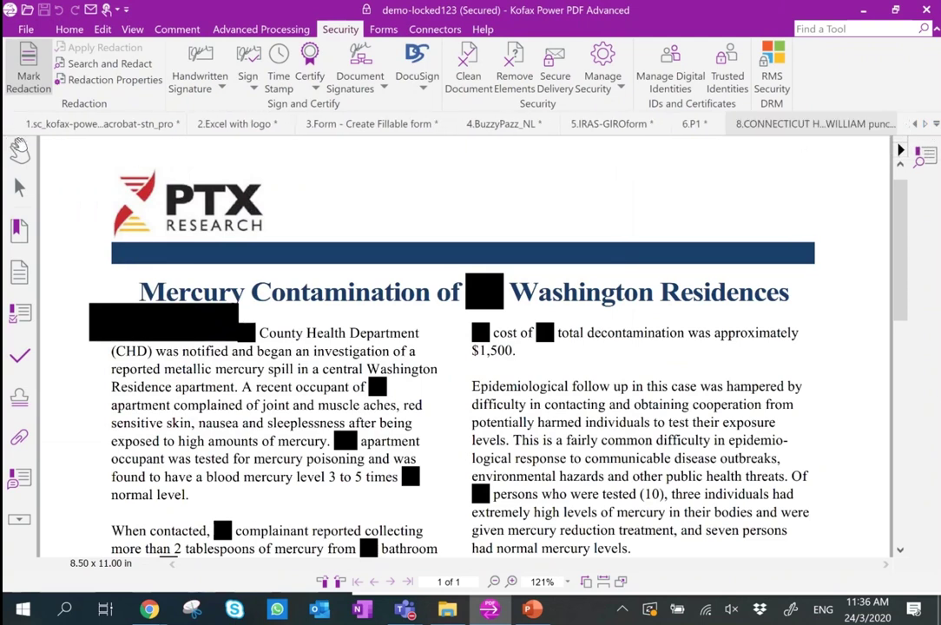
click(26, 28)
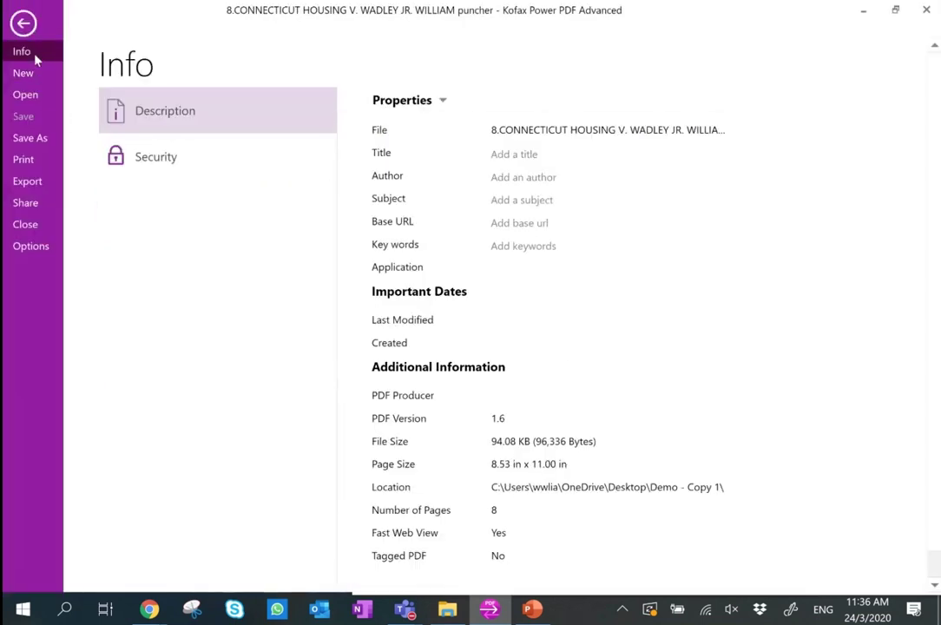
click(26, 94)
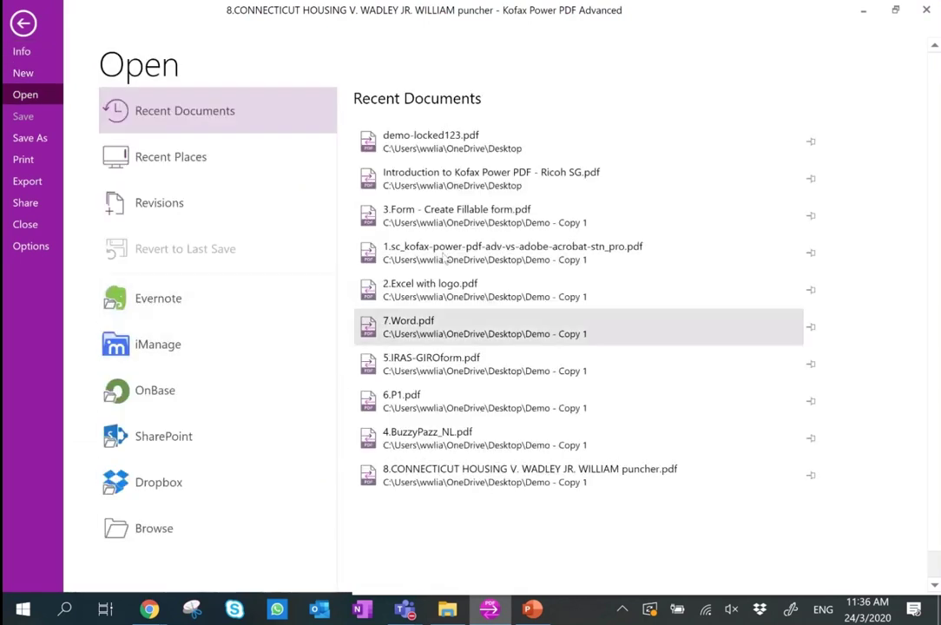
click(454, 147)
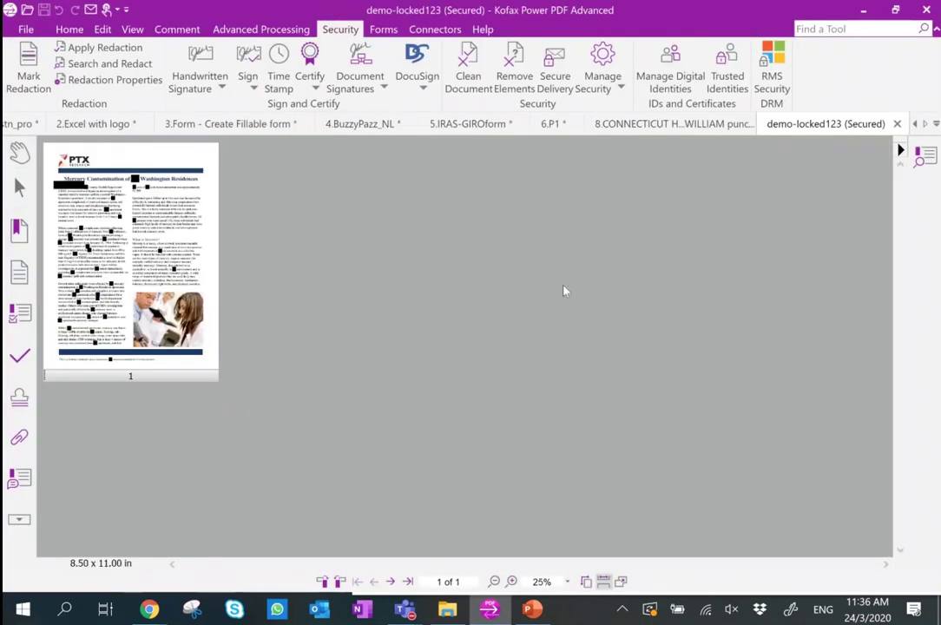
click(606, 583)
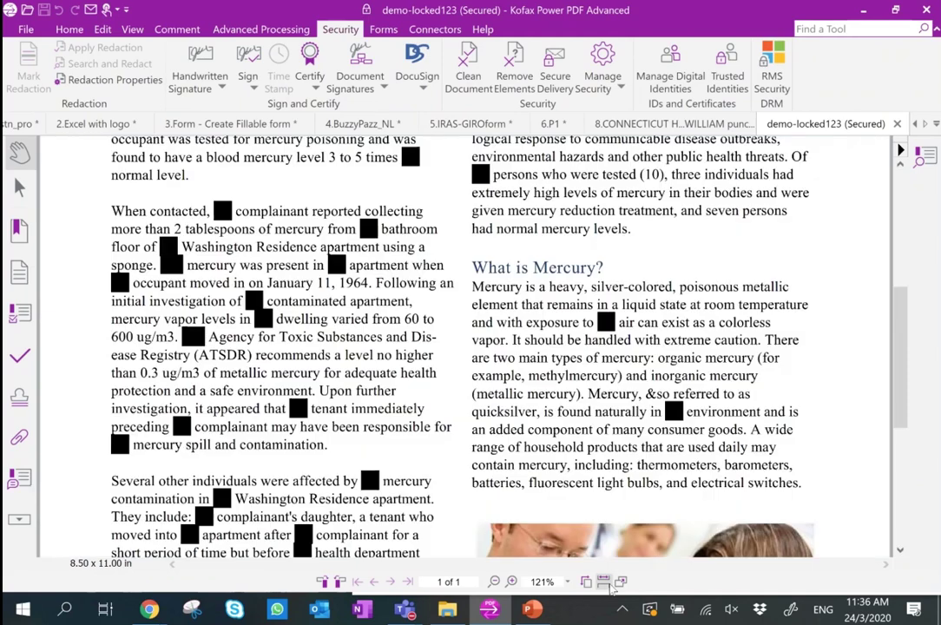
scroll(369, 335, up, 5)
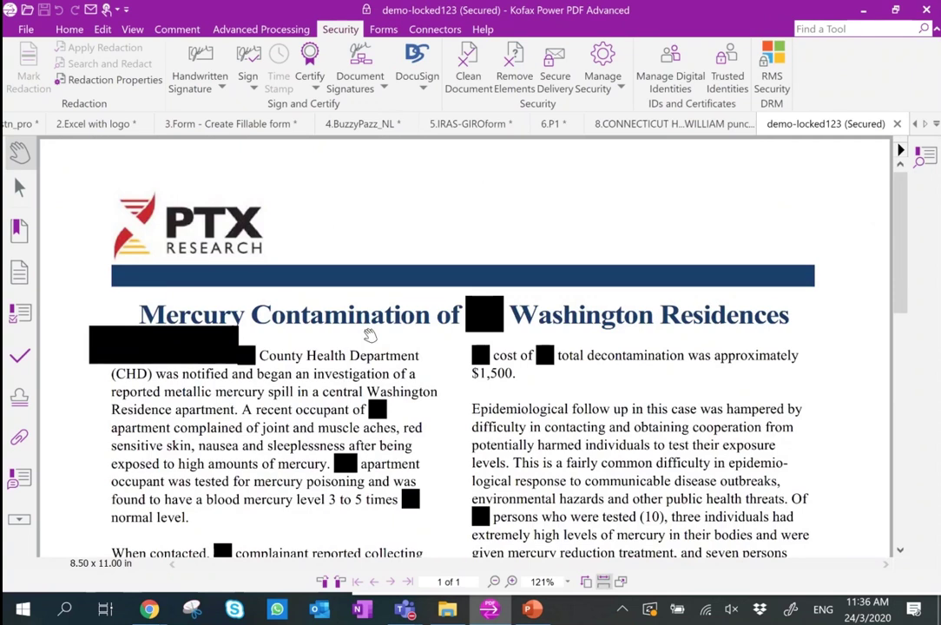
click(60, 30)
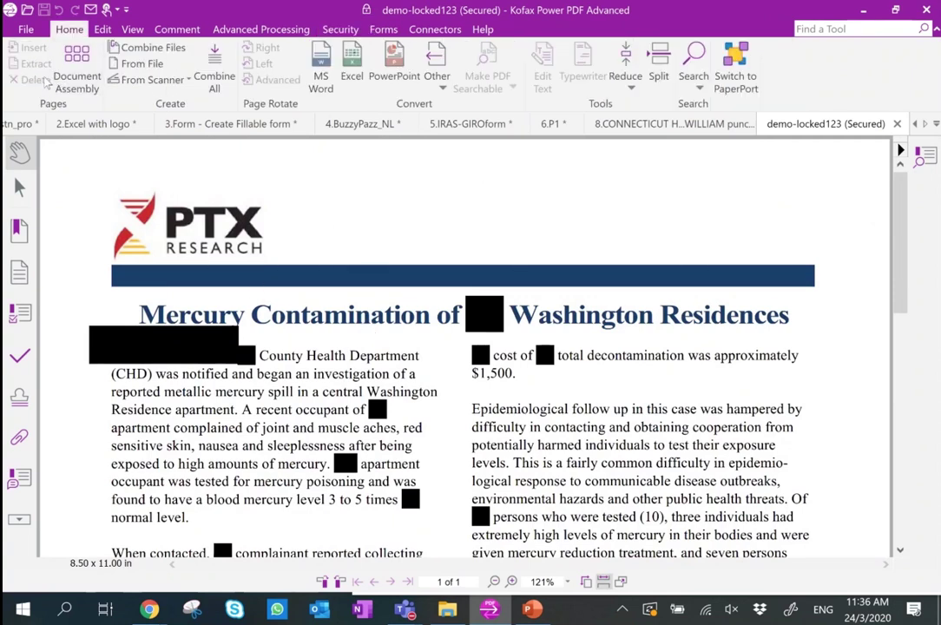
Attempt an MS Word conversion of the whole document, cancel the password prompt, and dismiss the failure.
click(320, 78)
click(481, 397)
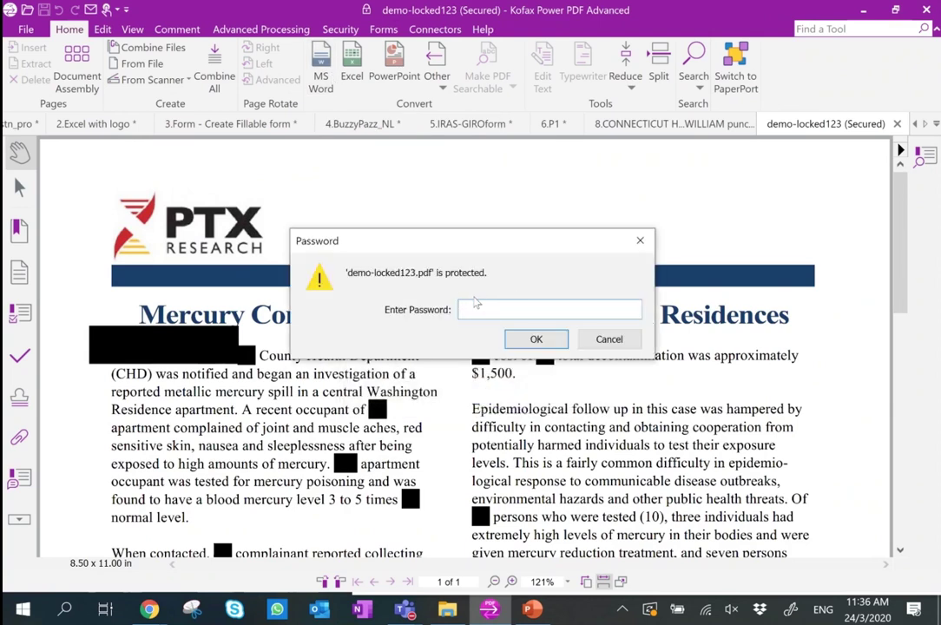
click(632, 345)
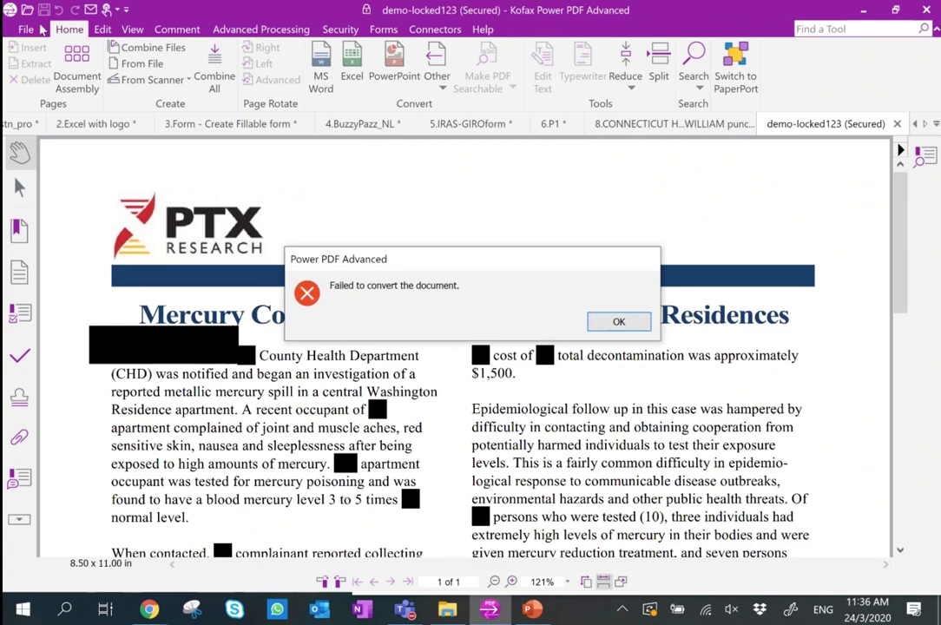
click(630, 328)
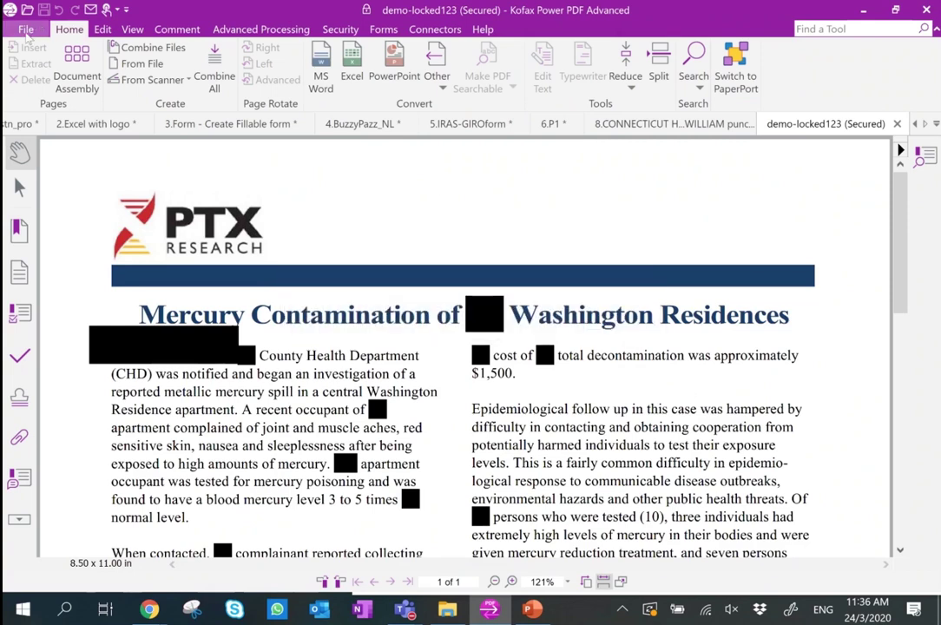
click(24, 29)
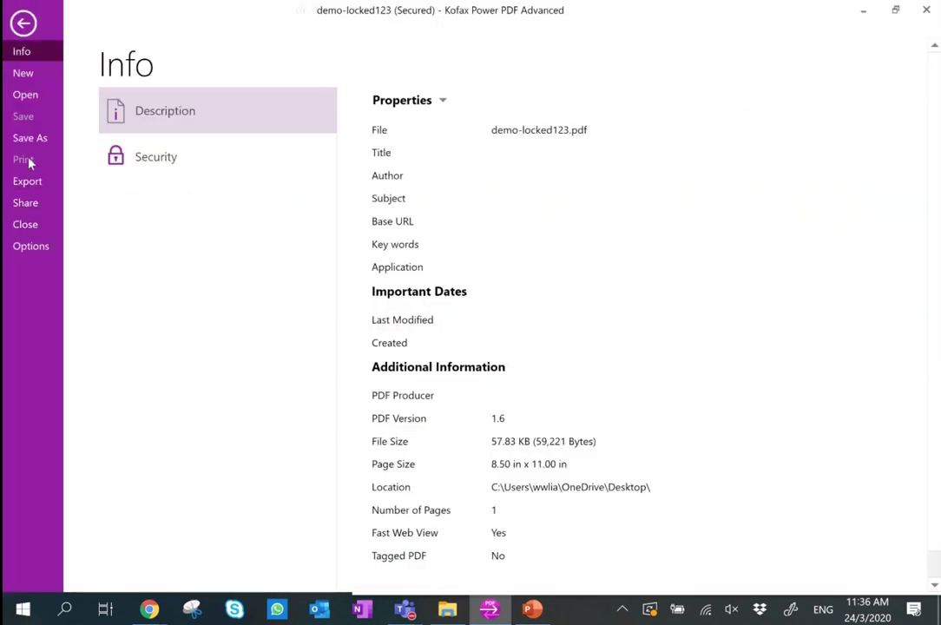
click(23, 23)
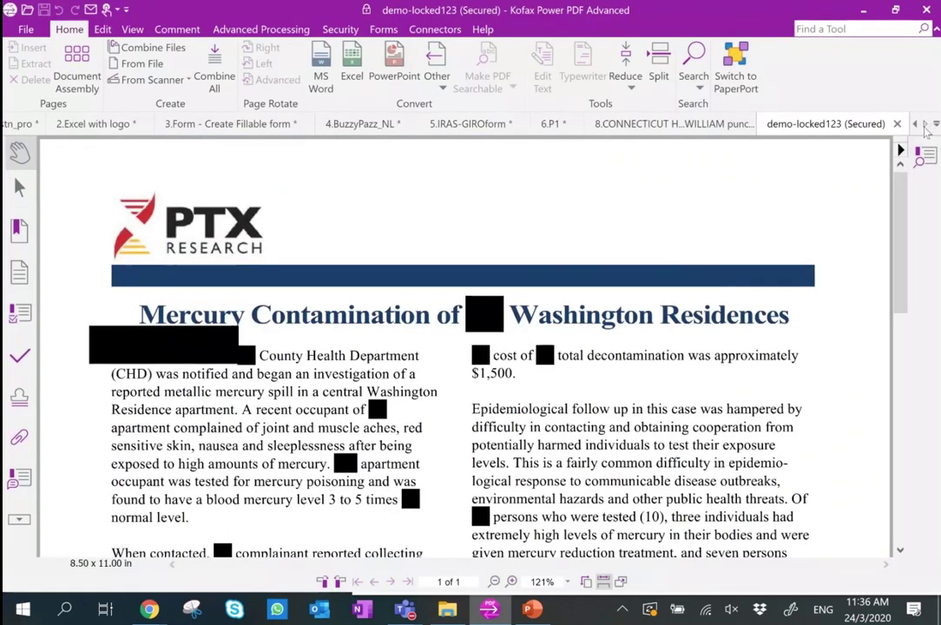
Switch to the Connecticut Housing court document and scroll through it.
click(665, 123)
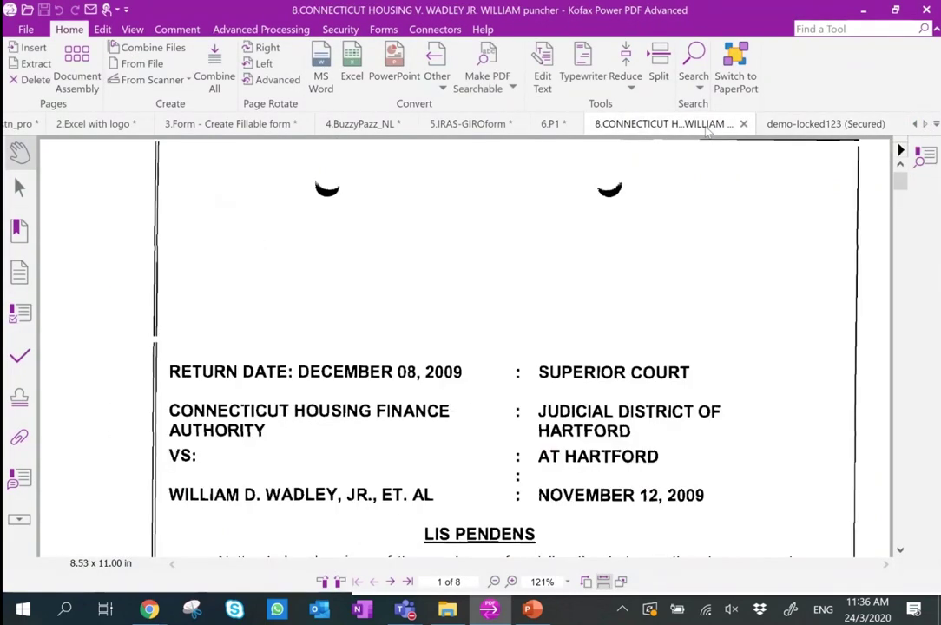
scroll(761, 155, down, 3)
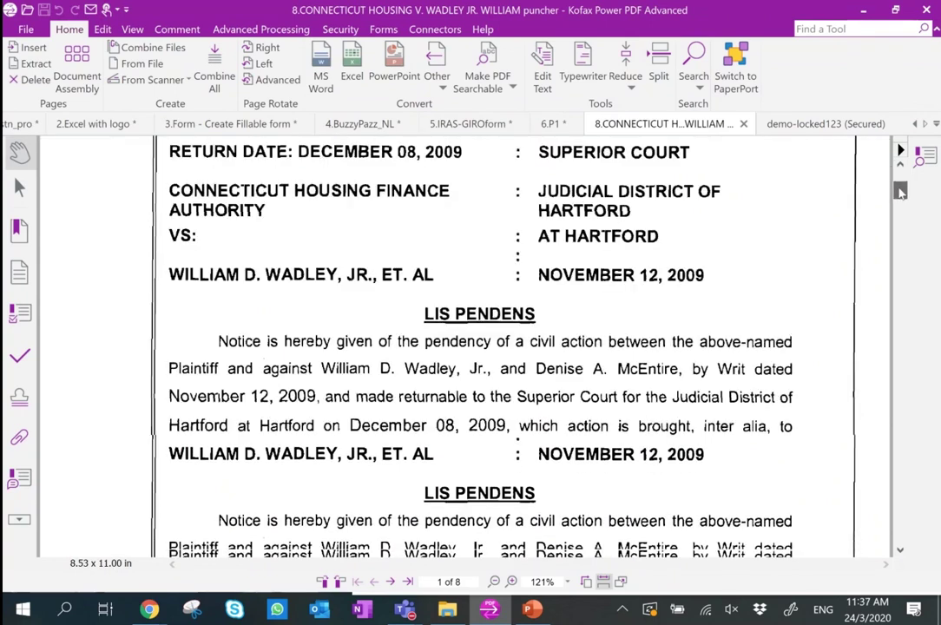
scroll(900, 187, down, 5)
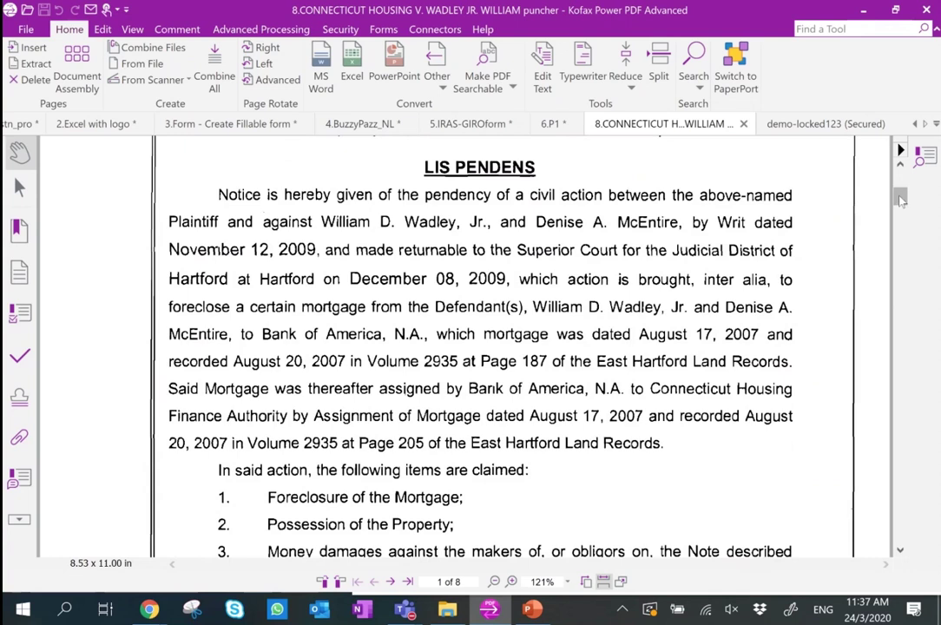
mouse_move(898, 188)
mouse_down()
mouse_move(900, 246)
mouse_move(903, 205)
mouse_up()
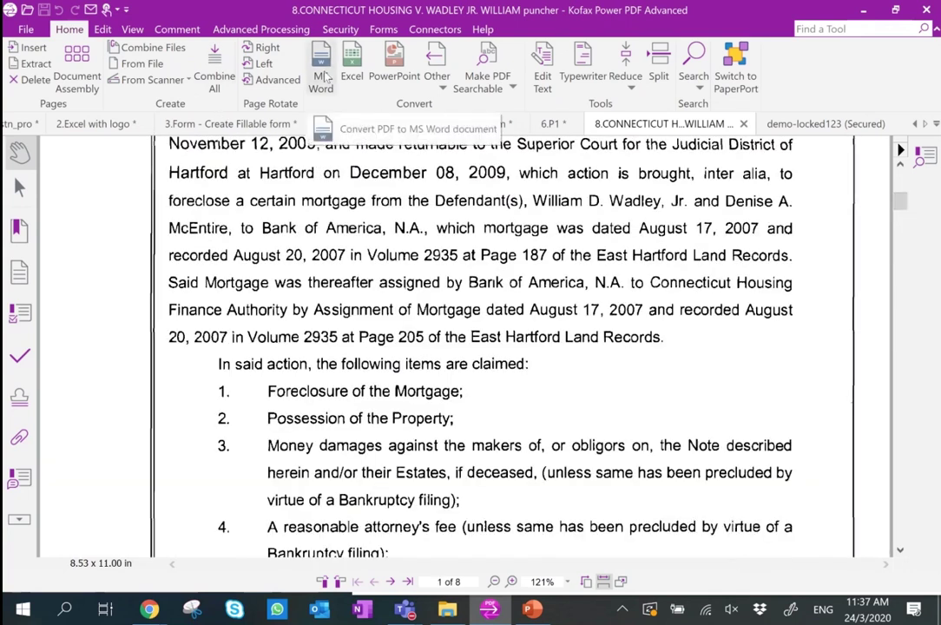
Convert the whole court PDF to Word with Rule Lines and Hyperlinks turned off.
click(322, 76)
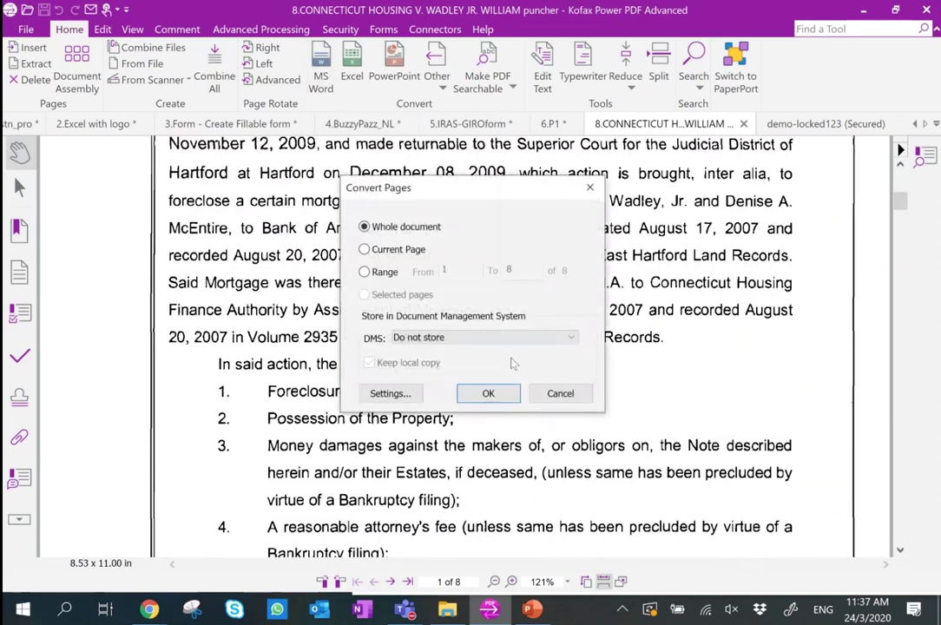
click(404, 392)
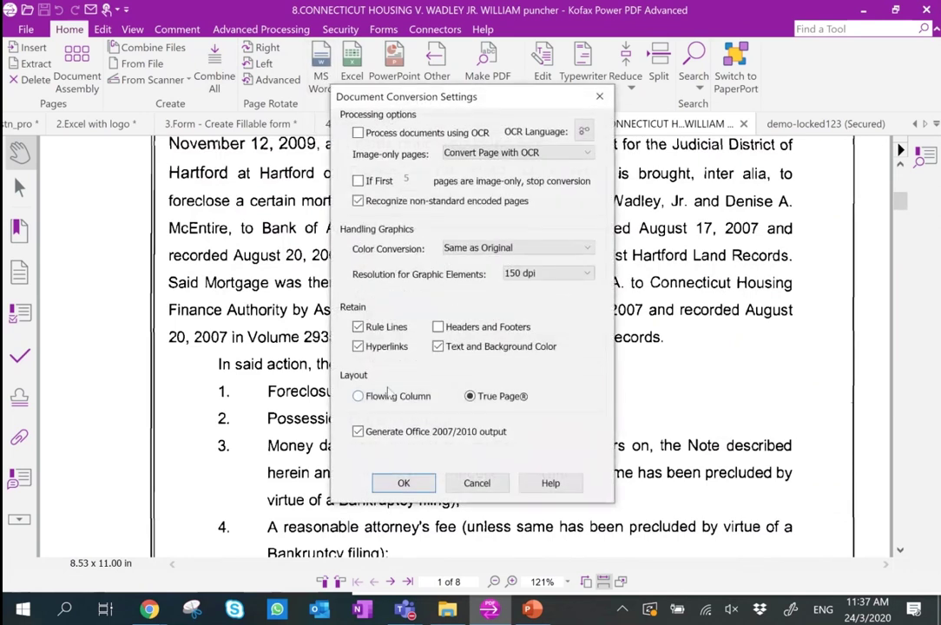
click(359, 328)
click(359, 346)
click(401, 483)
click(479, 395)
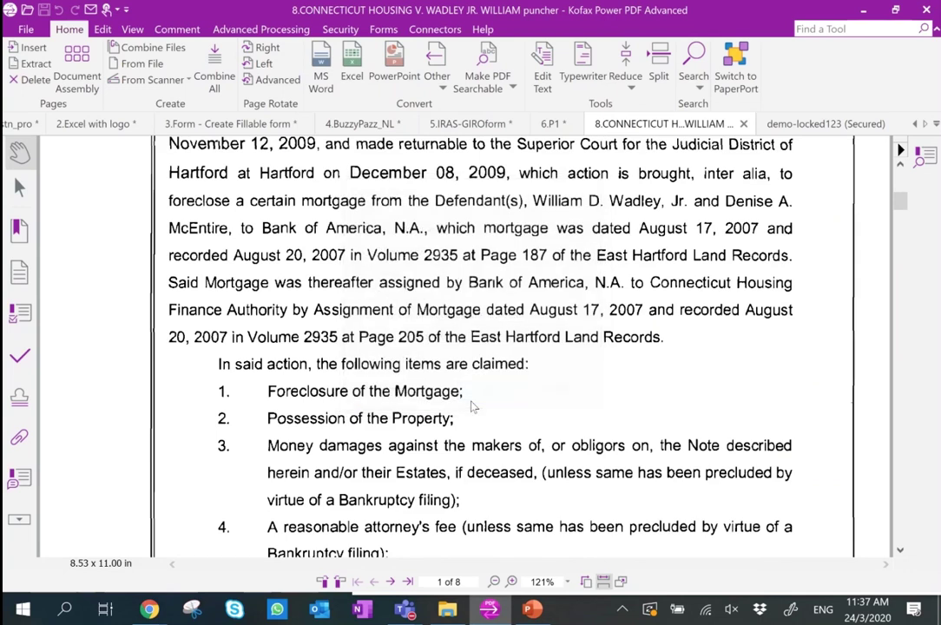
Append '234234' to the file name and save the converted Word document.
click(427, 304)
text(234234234)
click(488, 385)
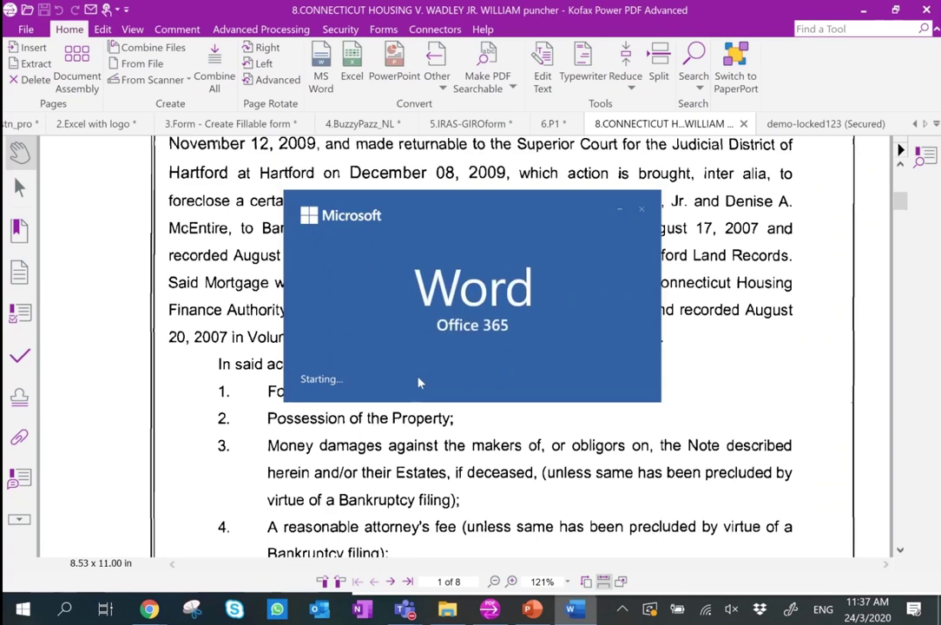
Type 'asdasd' into DECEMBER in the header's return-date line of the converted document.
scroll(419, 377, down, 3)
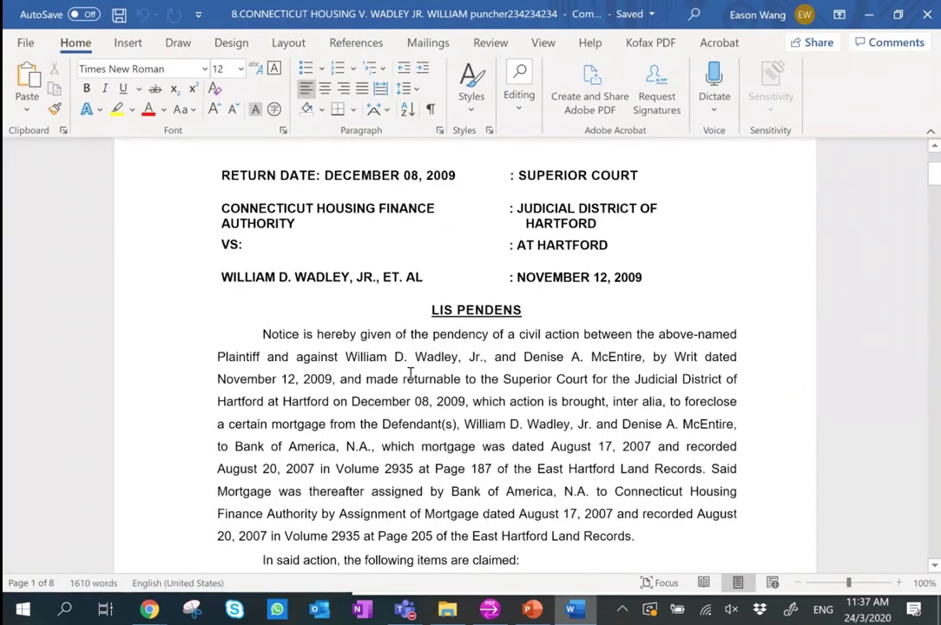
scroll(412, 373, down, 15)
scroll(389, 237, up, 1)
scroll(405, 269, up, 3)
click(343, 315)
text(asdasdCEMBER 08,)
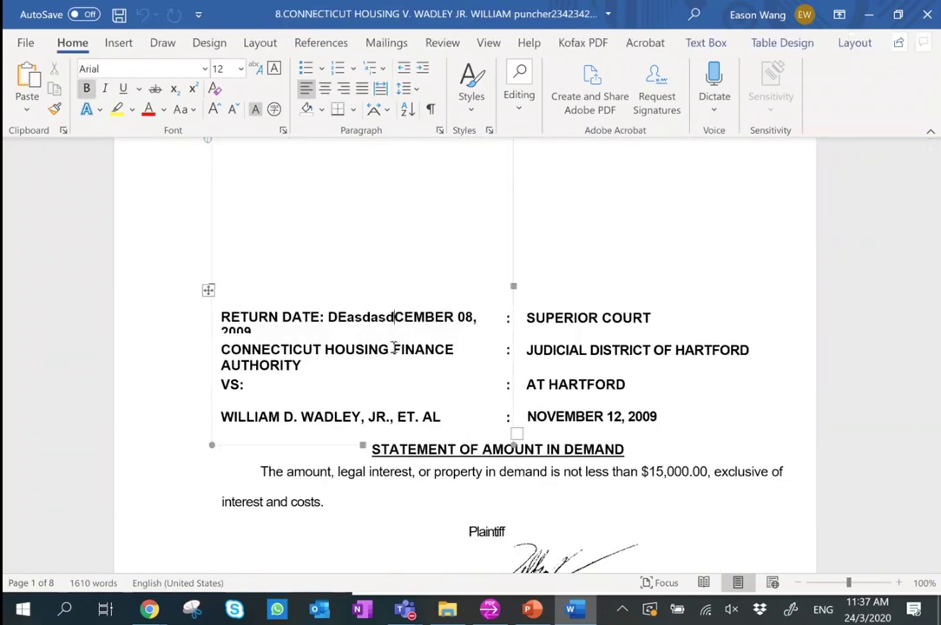